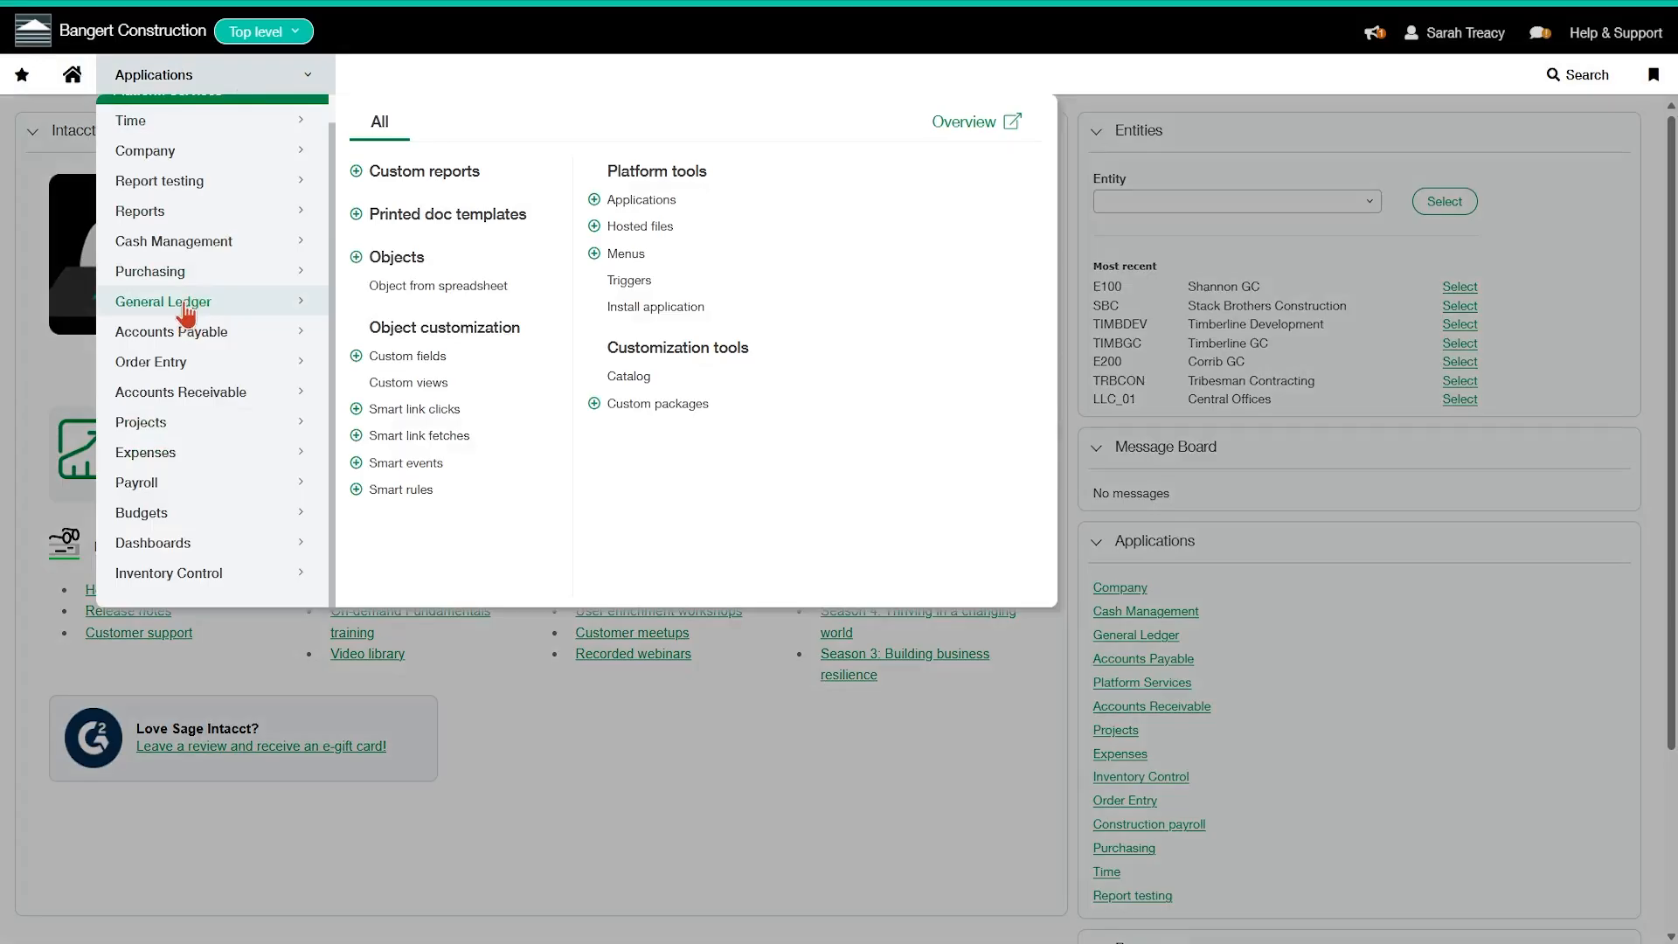
Step: Open the Budgets repository in the Budgets application
scroll(188, 325, "up", 1)
scroll(187, 328, "down", 1)
left_click(161, 523)
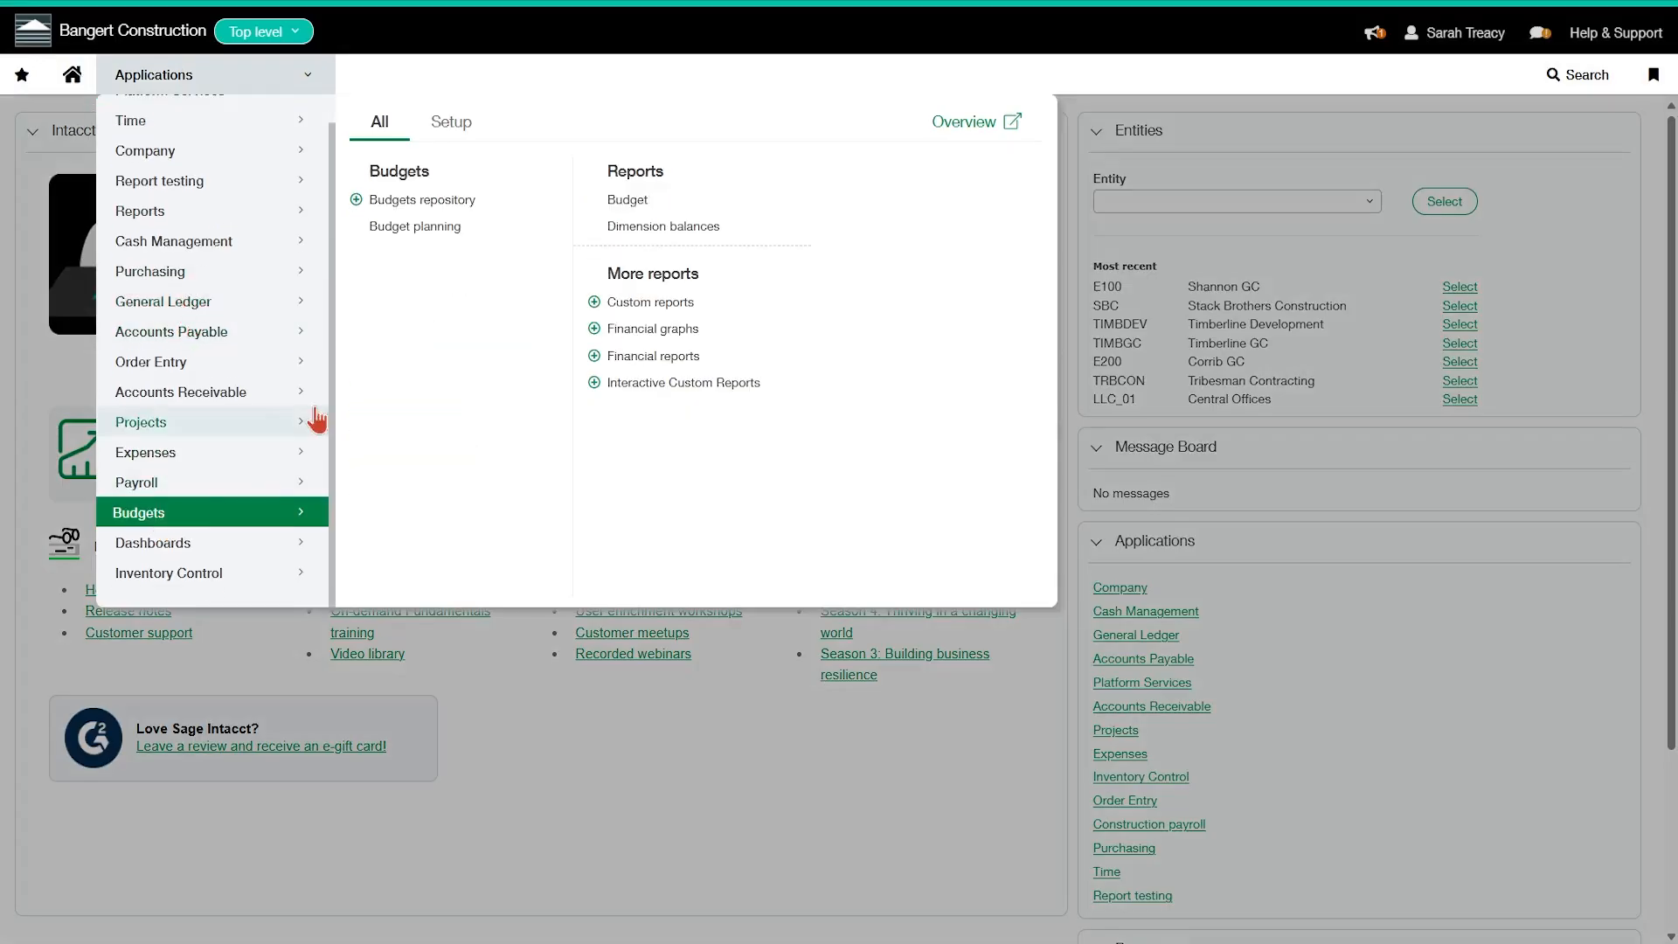
left_click(426, 208)
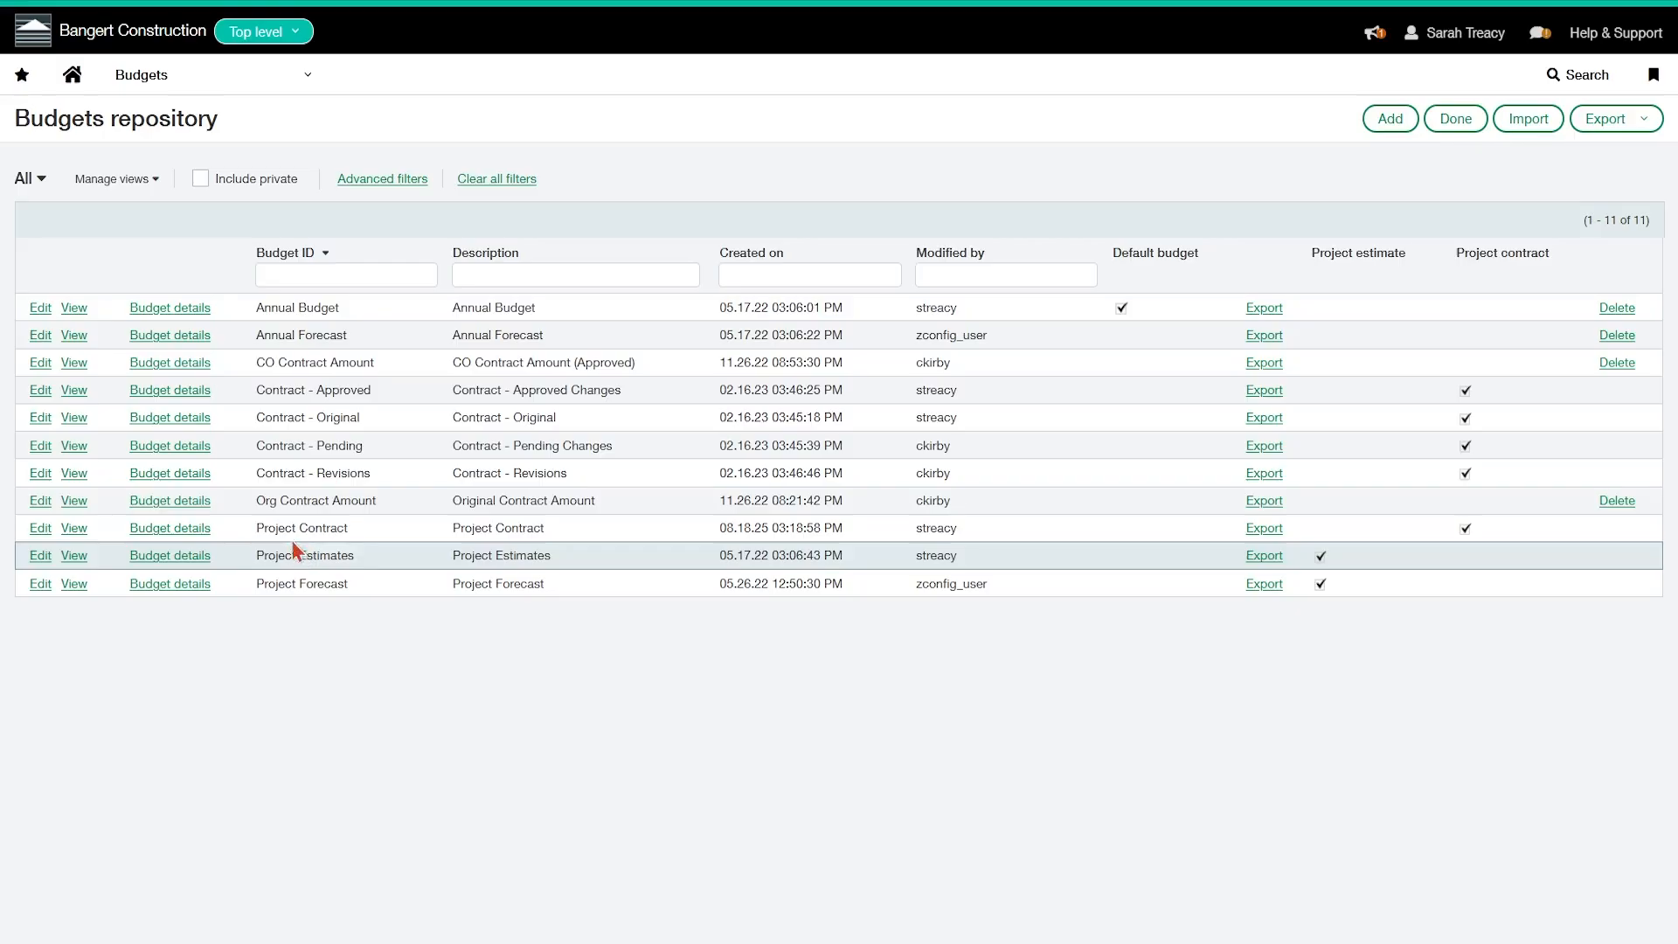
Step: Start a new budget with the ID and description Project Contract and flag it as a project contract budget
left_click(1371, 130)
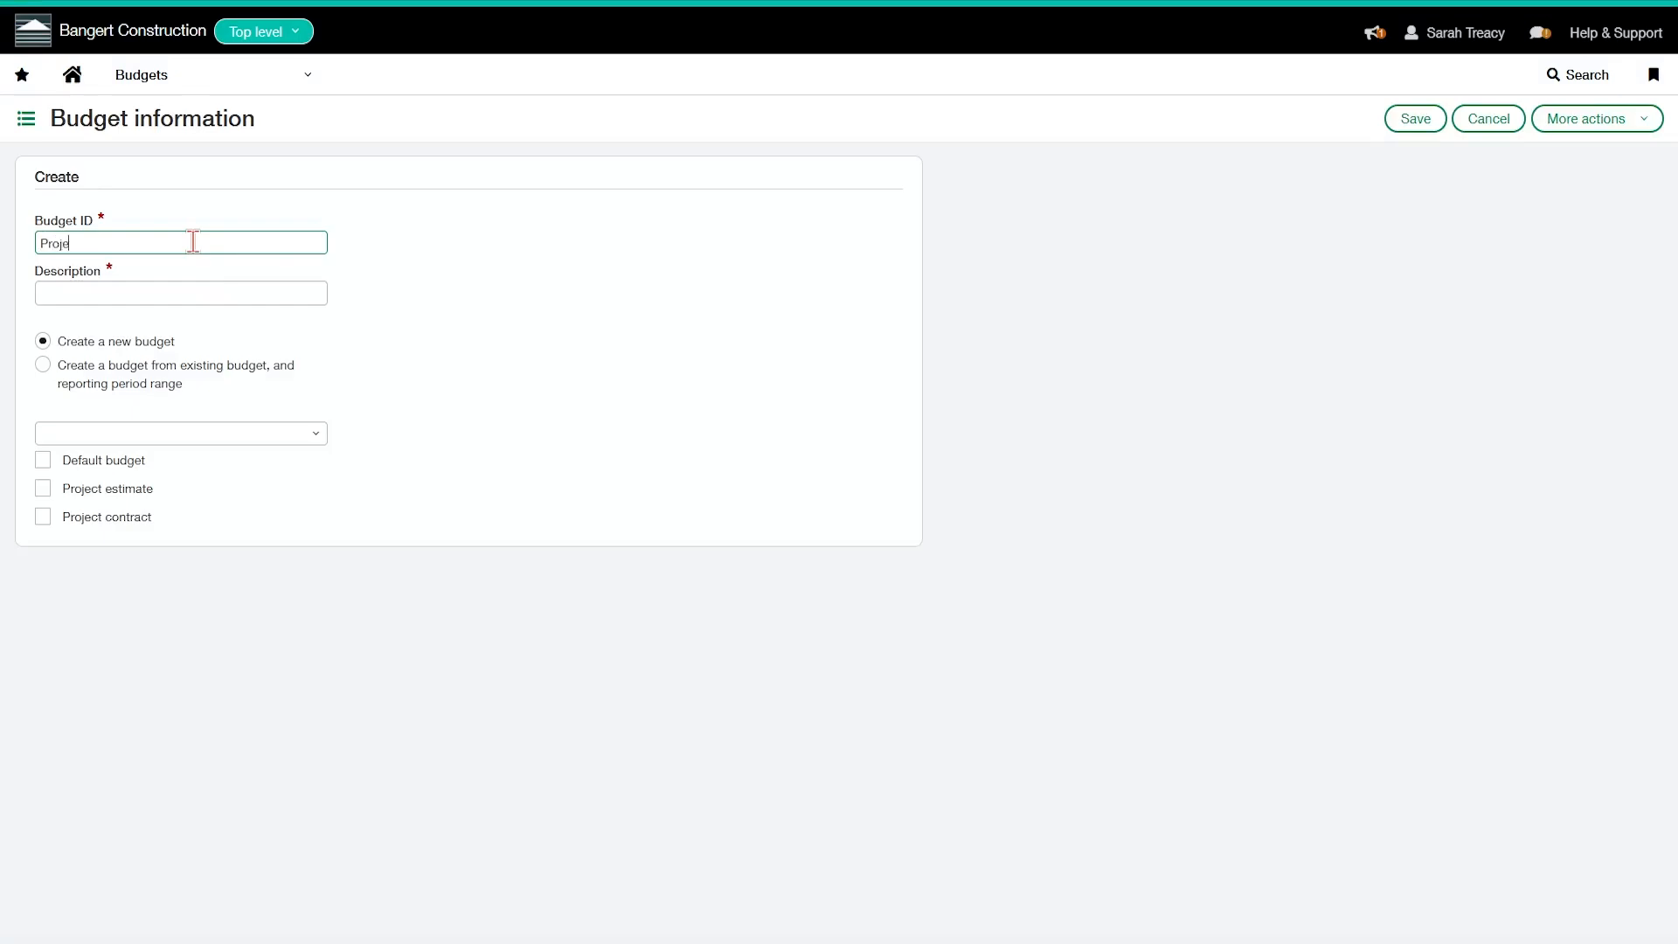
type("ct Contra")
key("Tab")
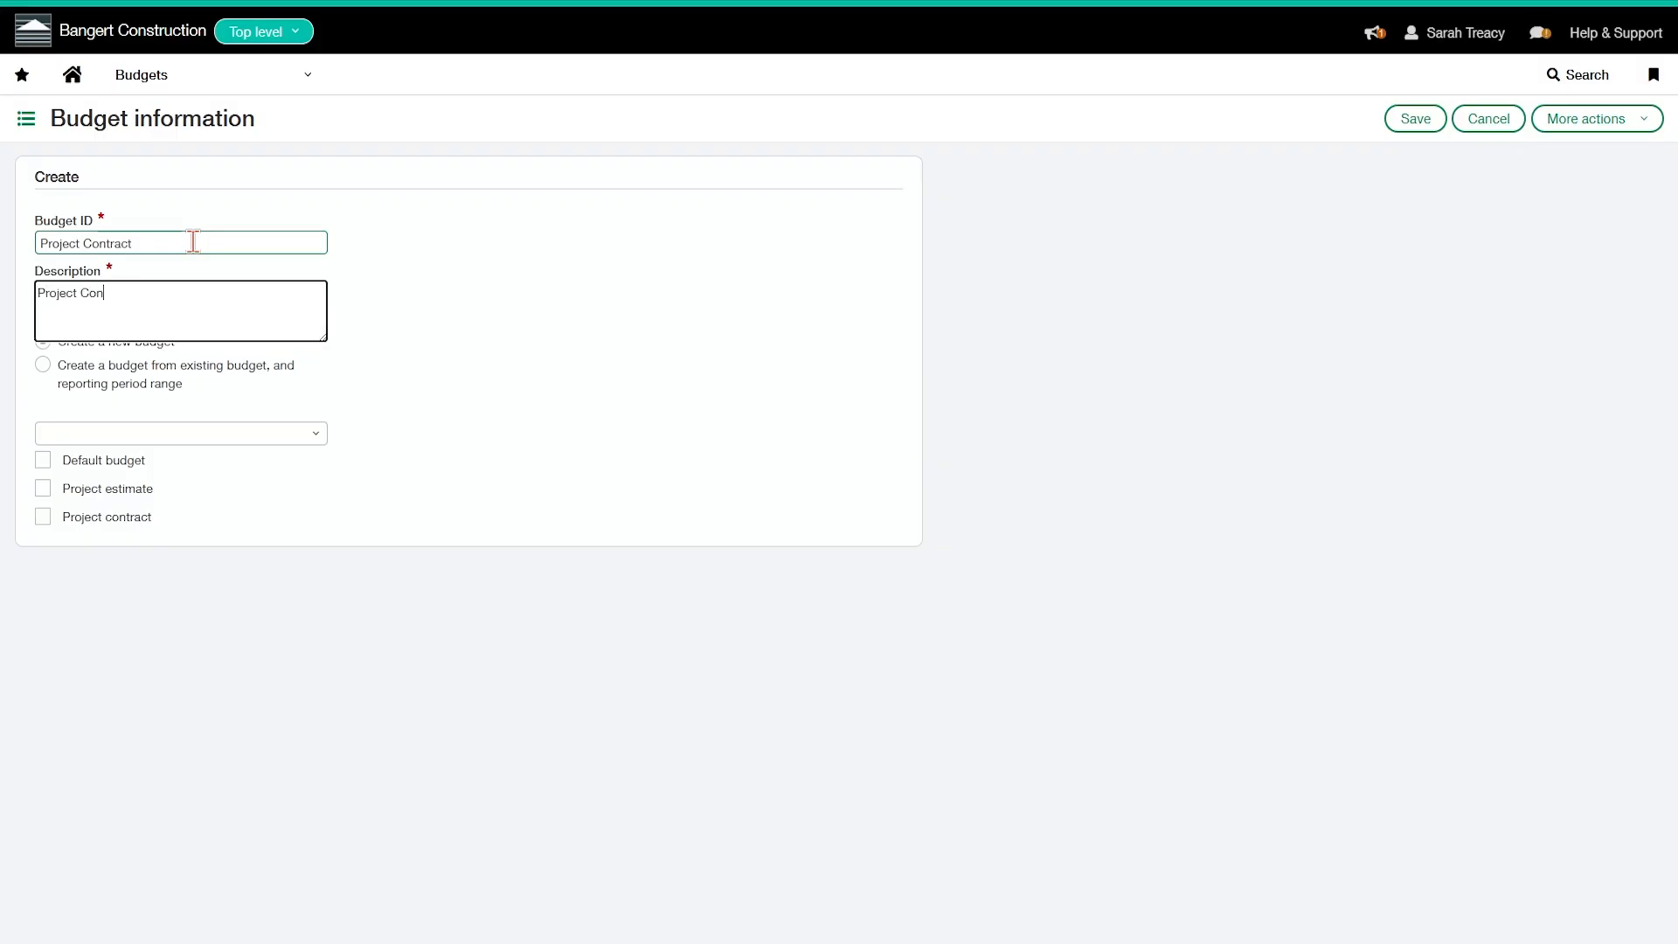
left_click(436, 389)
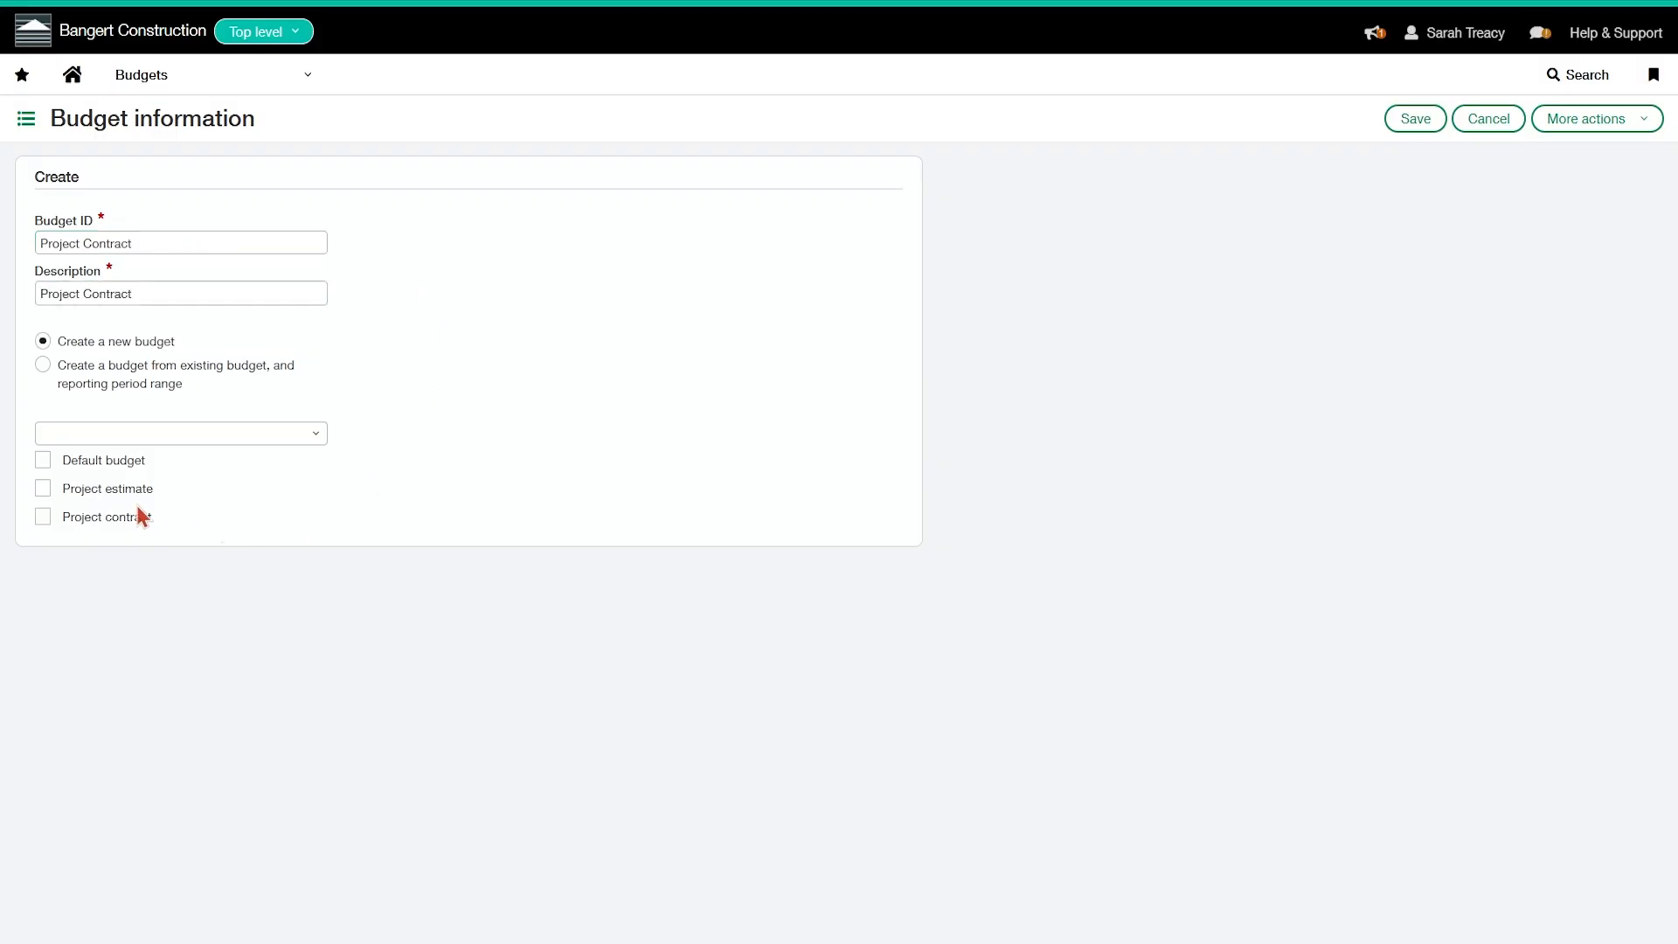
left_click(42, 516)
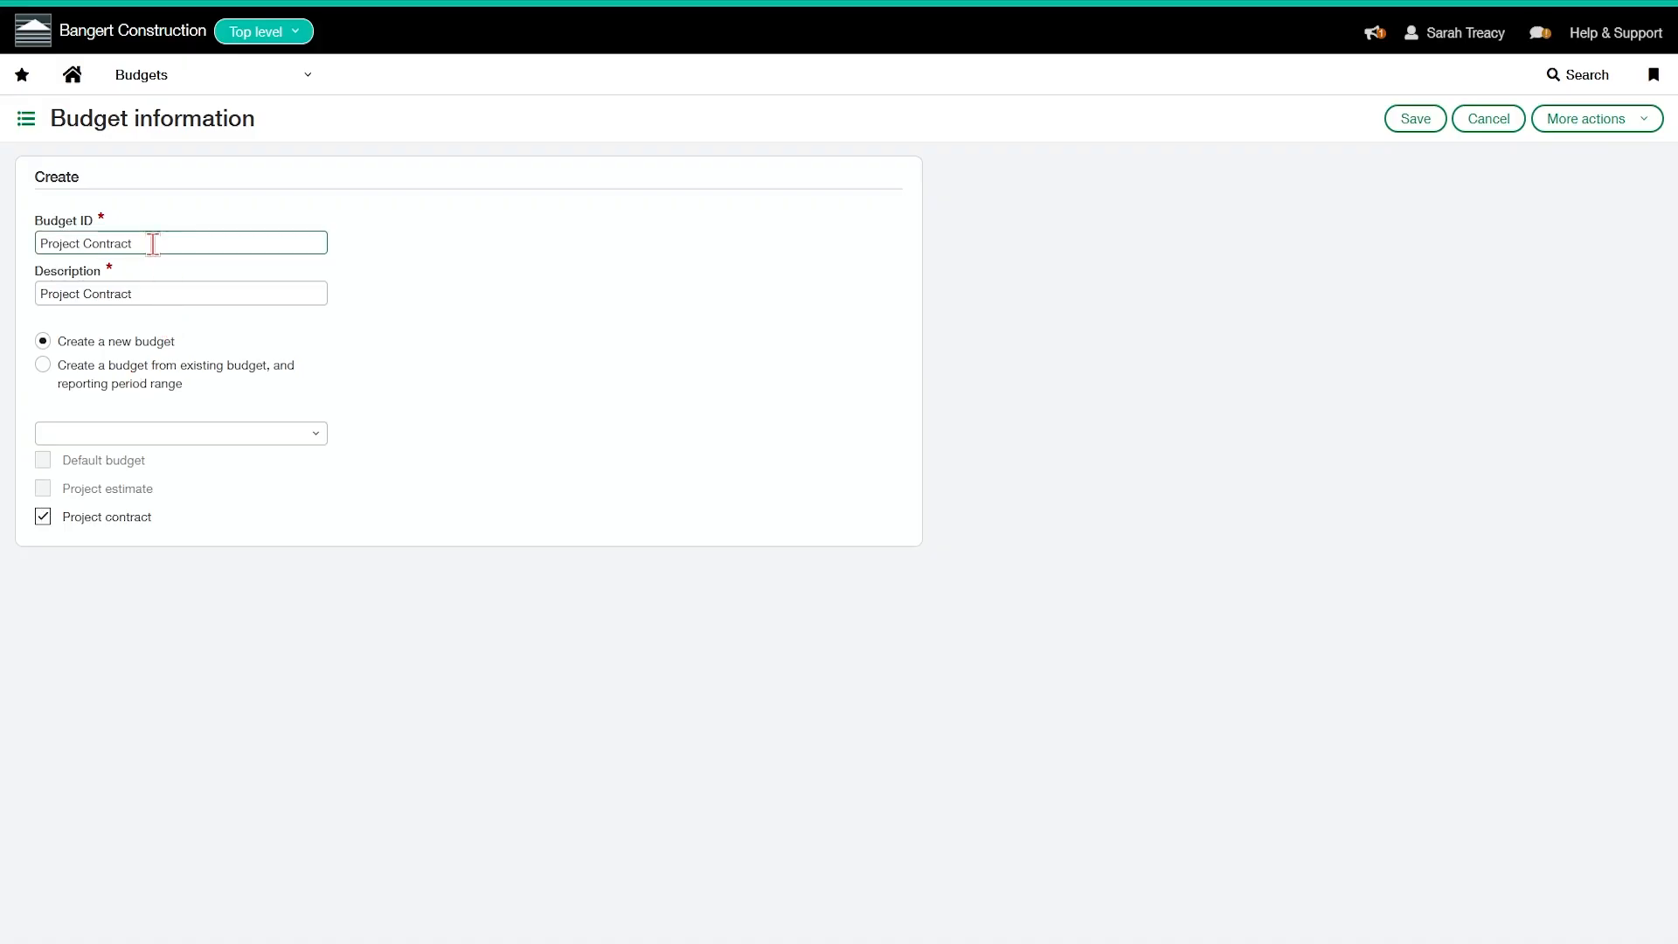
Step: Change the new budget's ID and description to Project Estimate
left_click(212, 238)
left_click_drag(212, 237, 87, 244)
key("BackSpace")
type("Estimates")
key("BackSpace")
key("Tab")
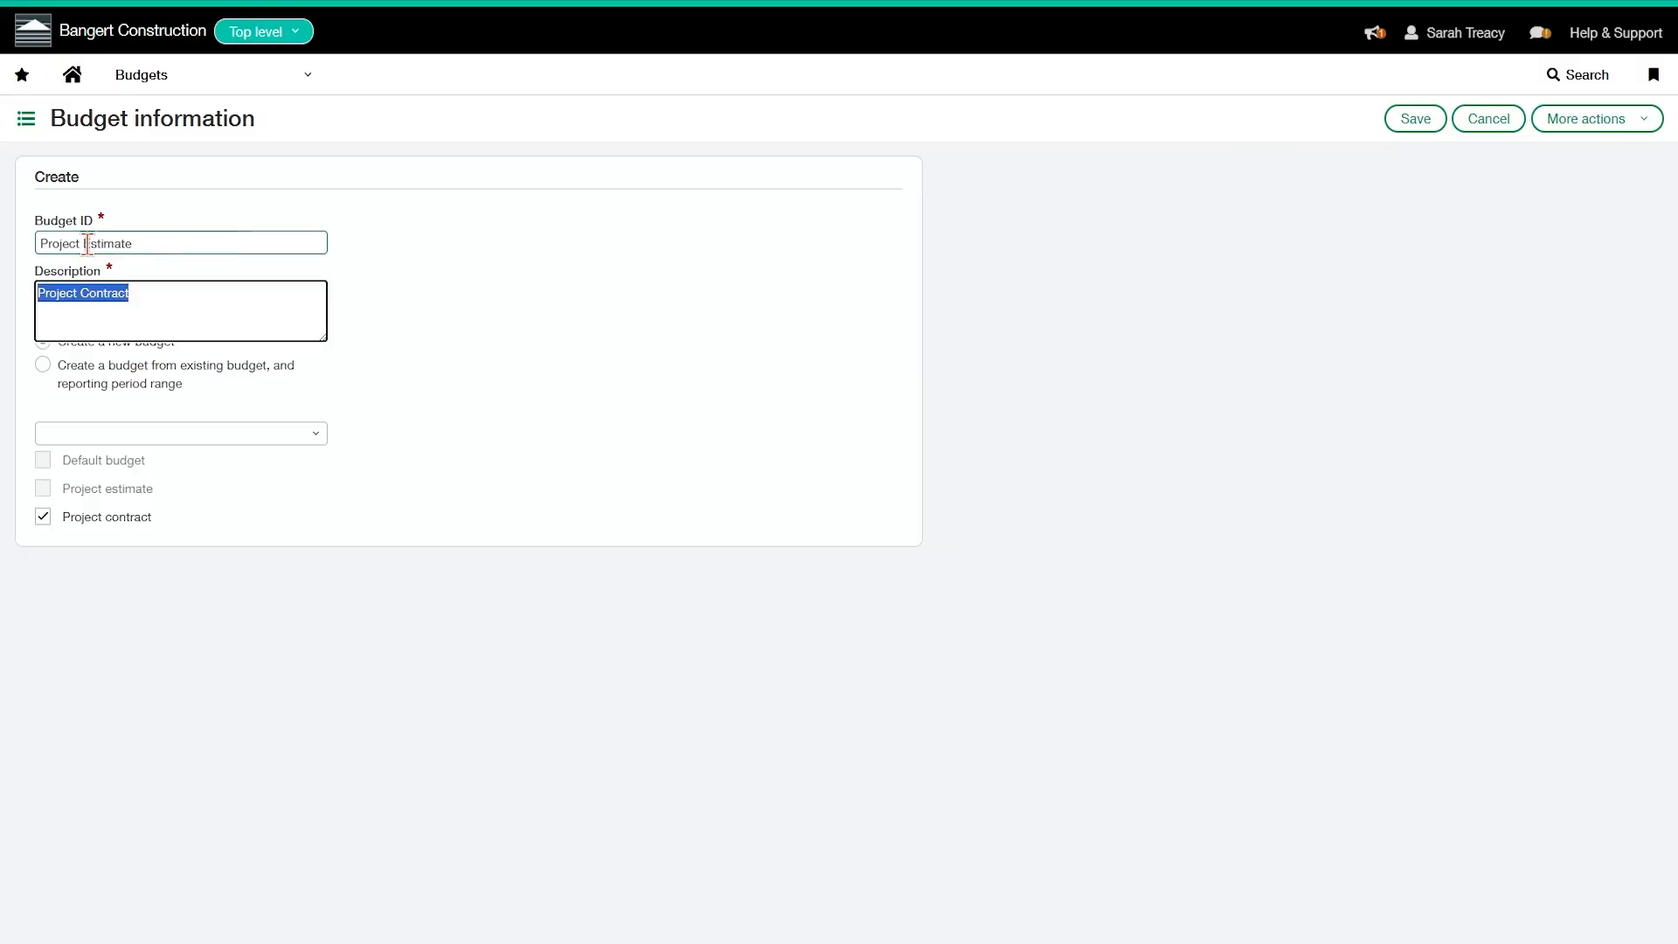
left_click_drag(168, 293, 82, 295)
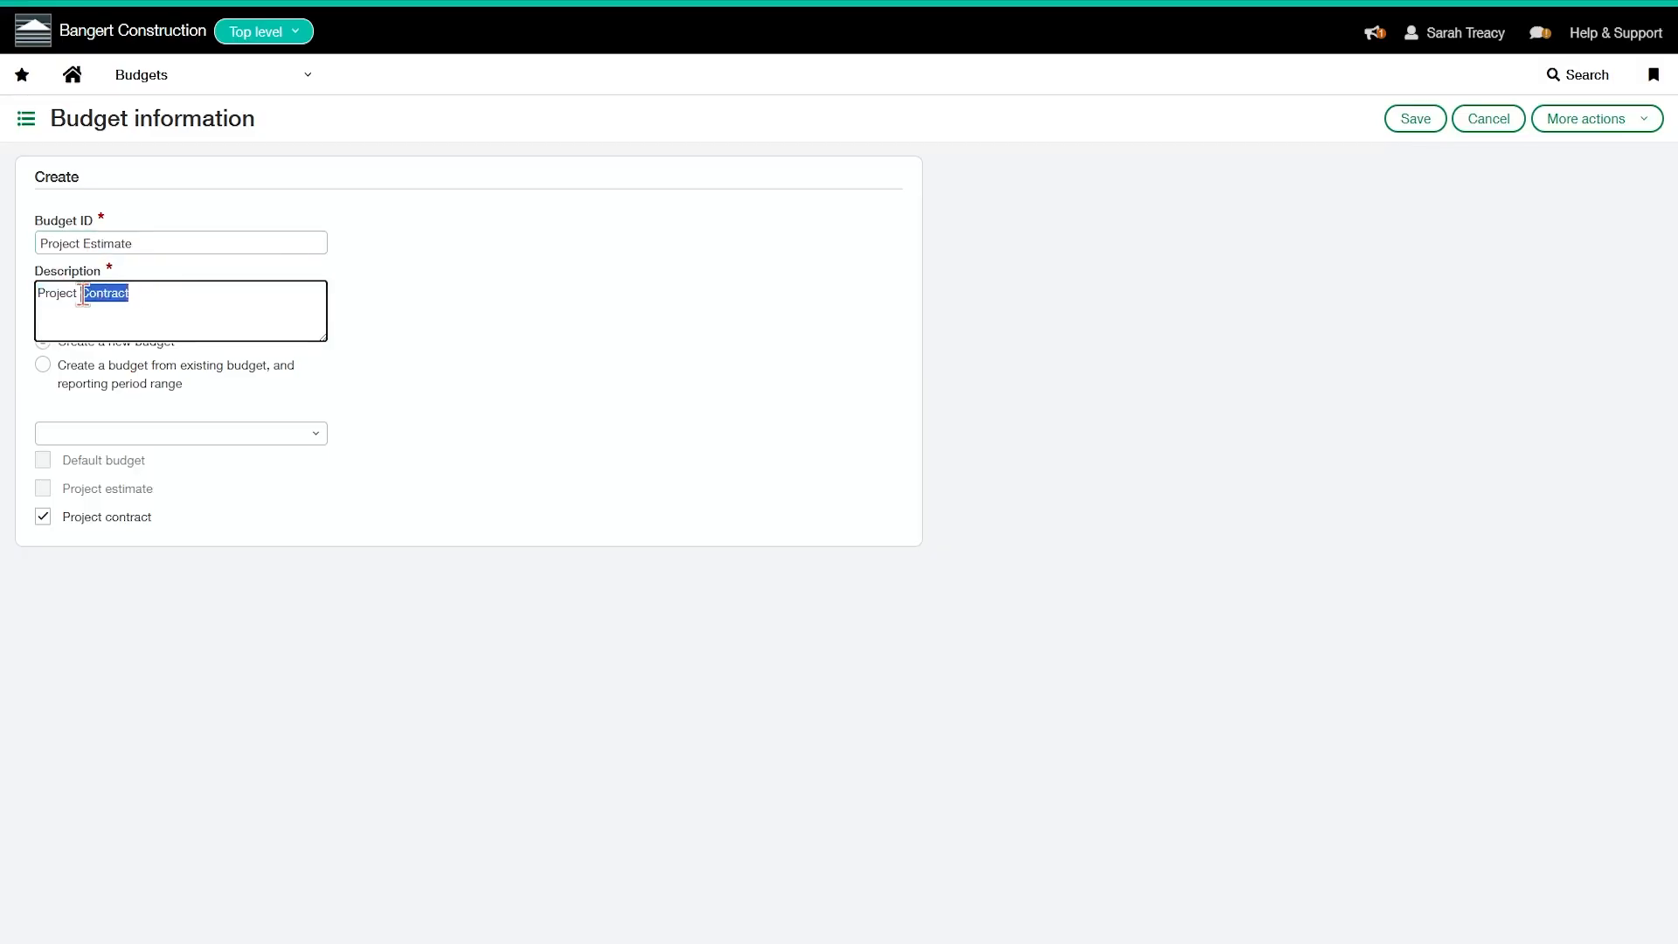
type("Estimate")
Step: Replace the new budget's project contract flag with the project estimate flag, and discard the budget without saving
left_click(40, 579)
left_click(42, 516)
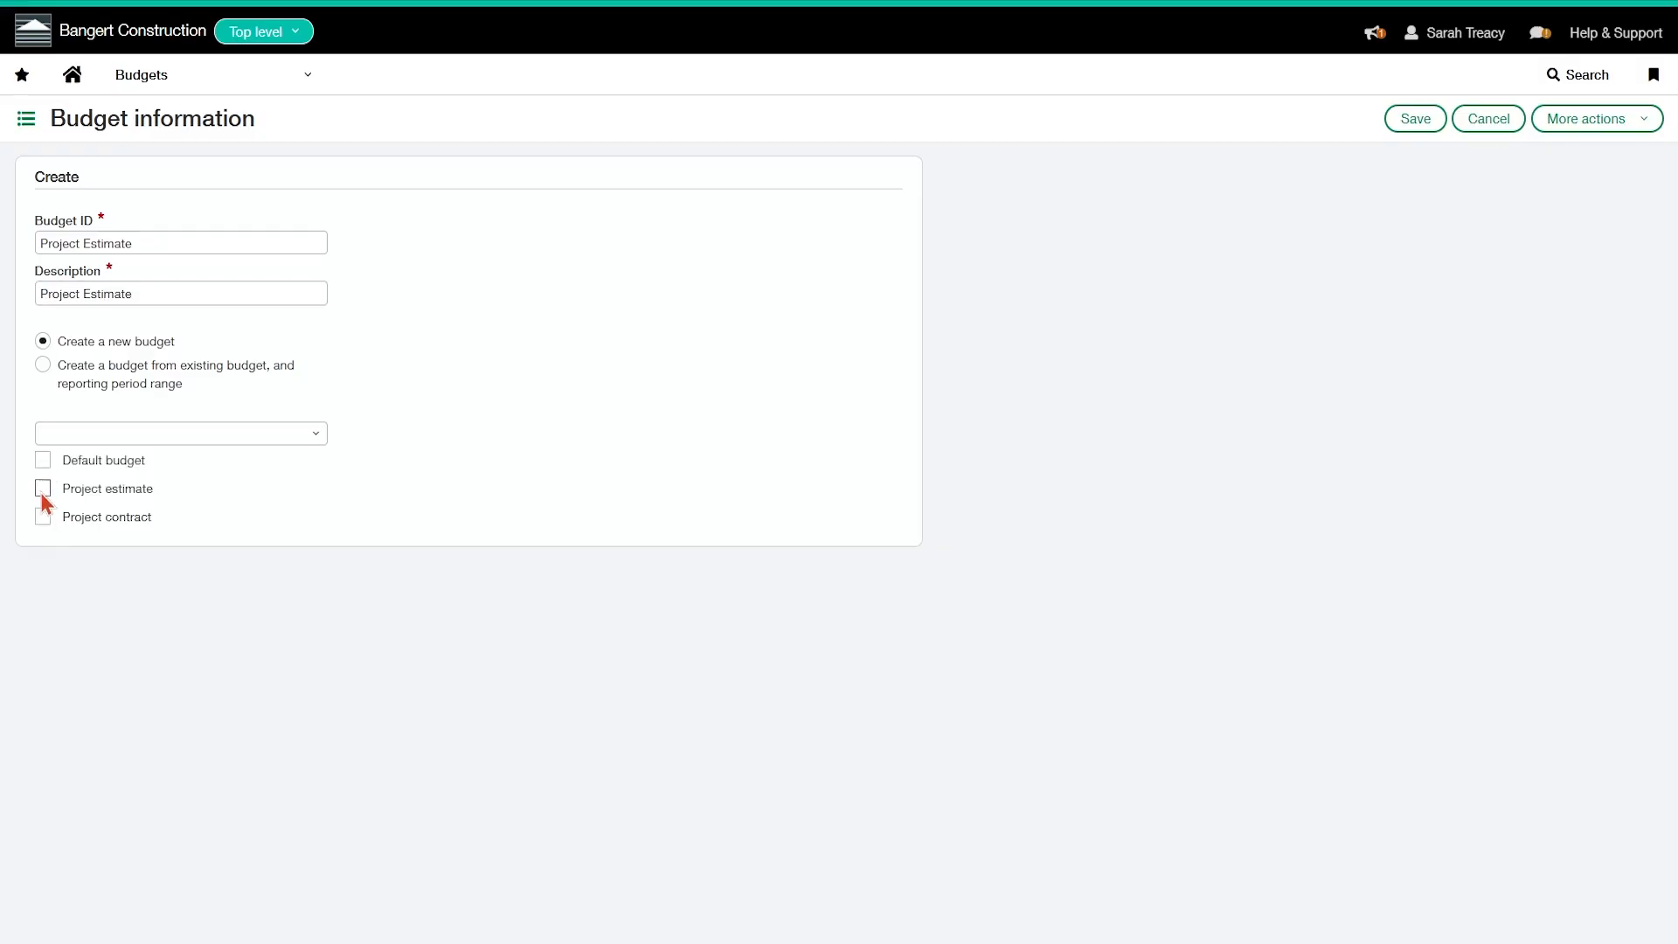
left_click(42, 486)
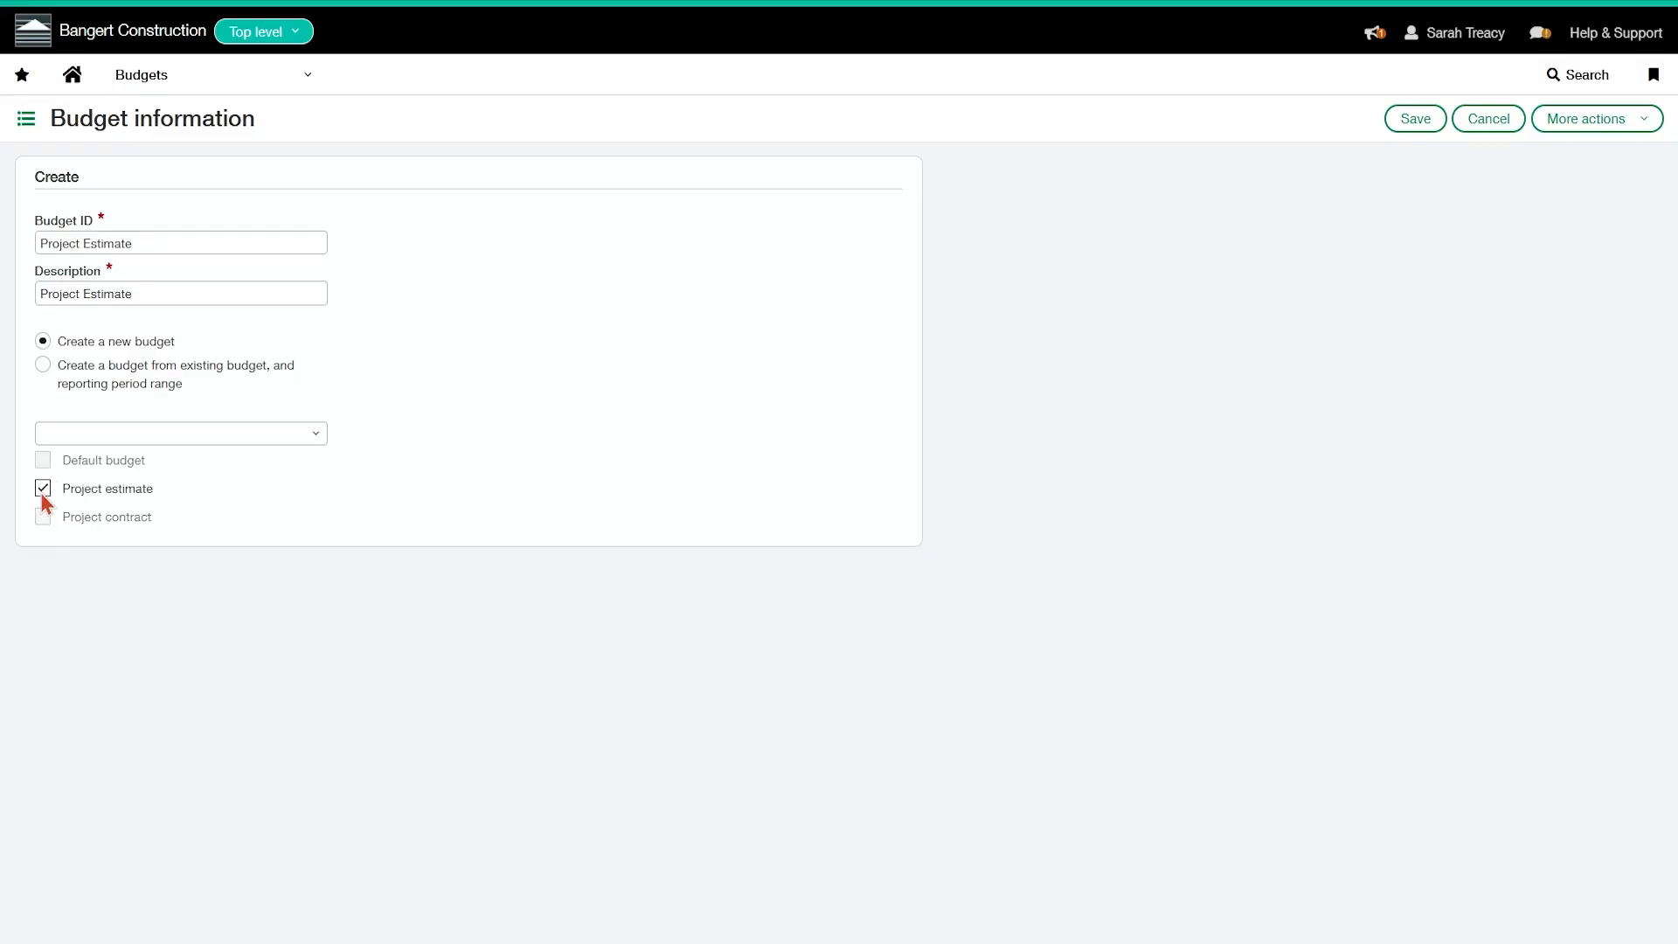
left_click(1498, 124)
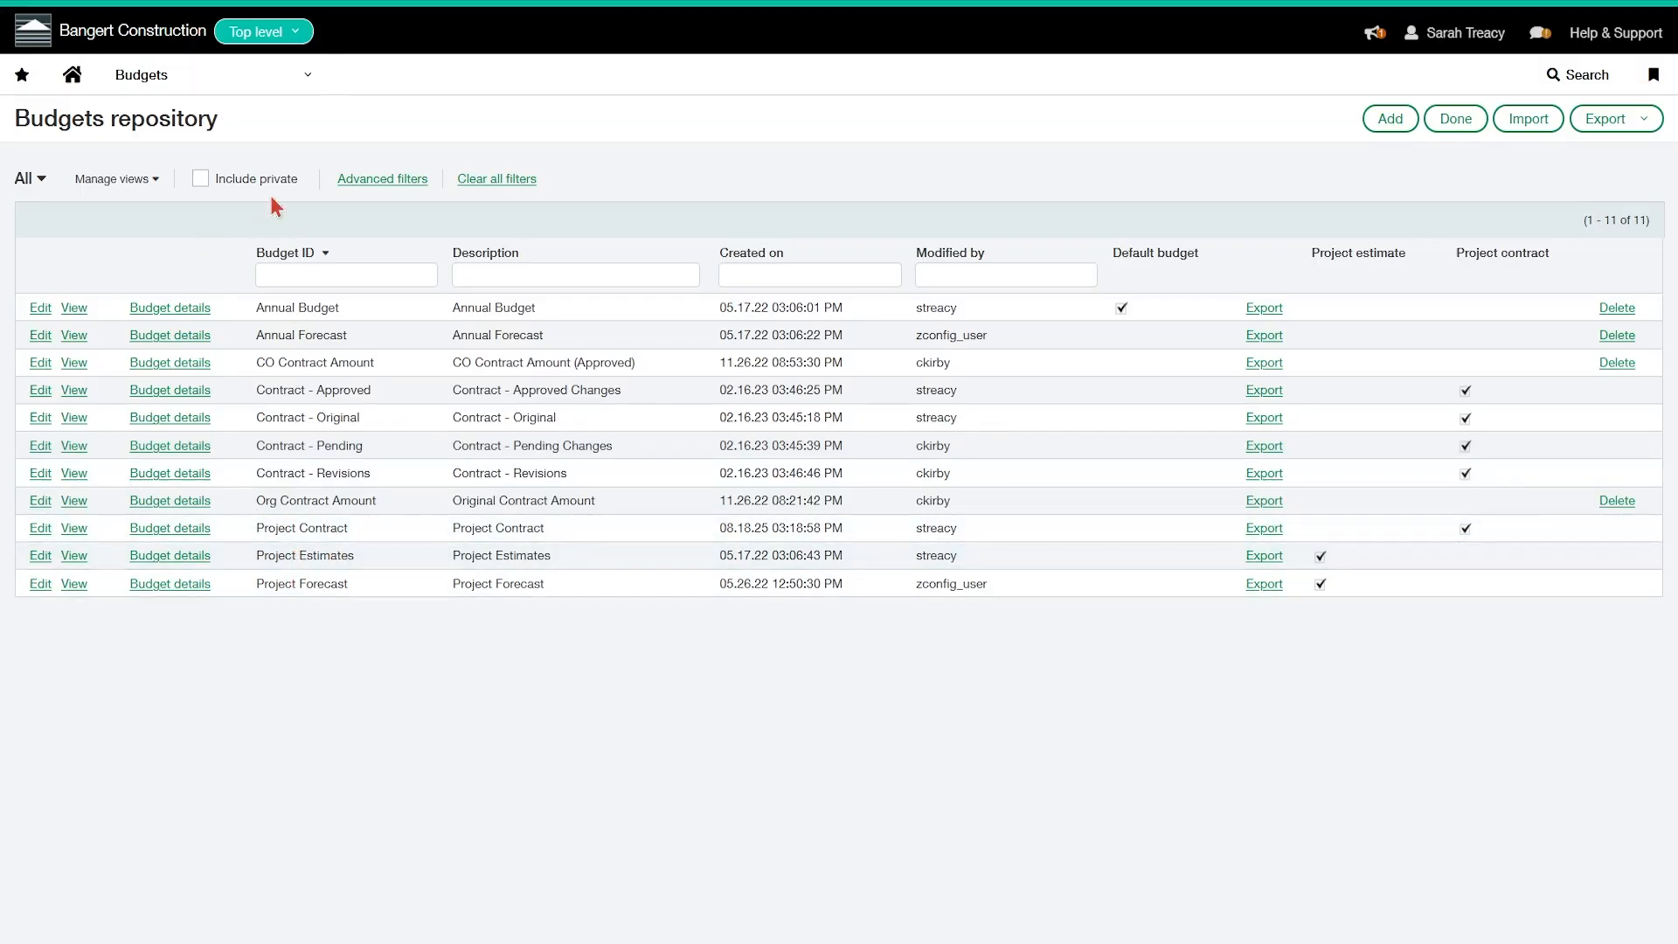
Step: Open the Porter House estimate for editing from the project estimates list in the Projects application
left_click(192, 84)
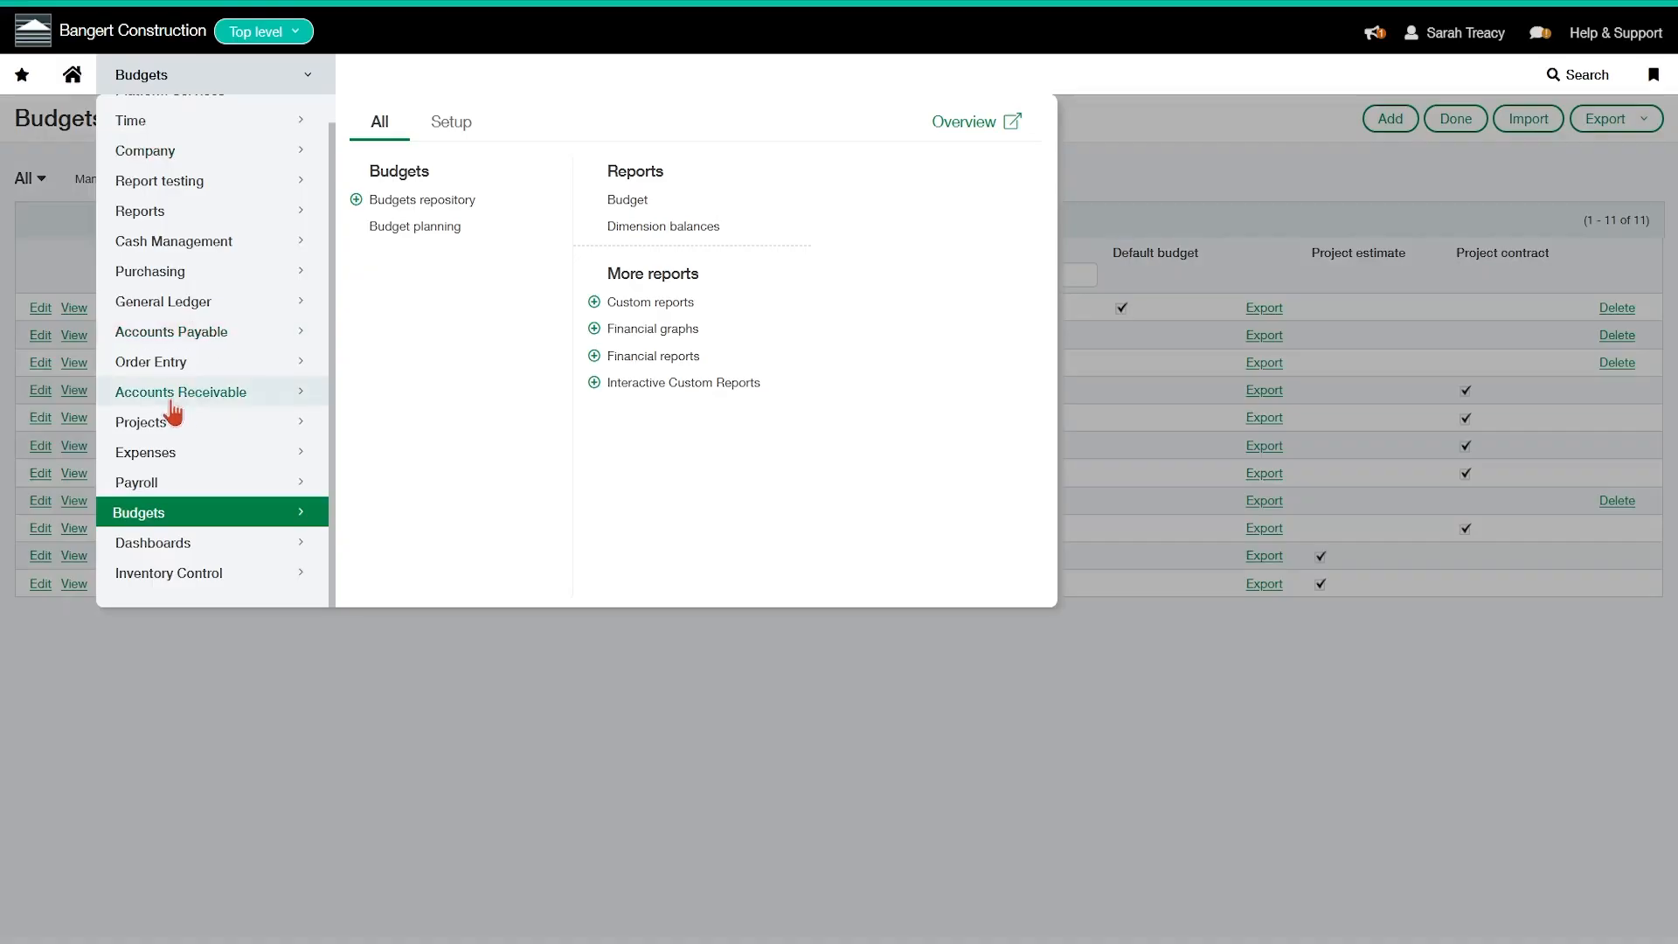
mouse_move(156, 426)
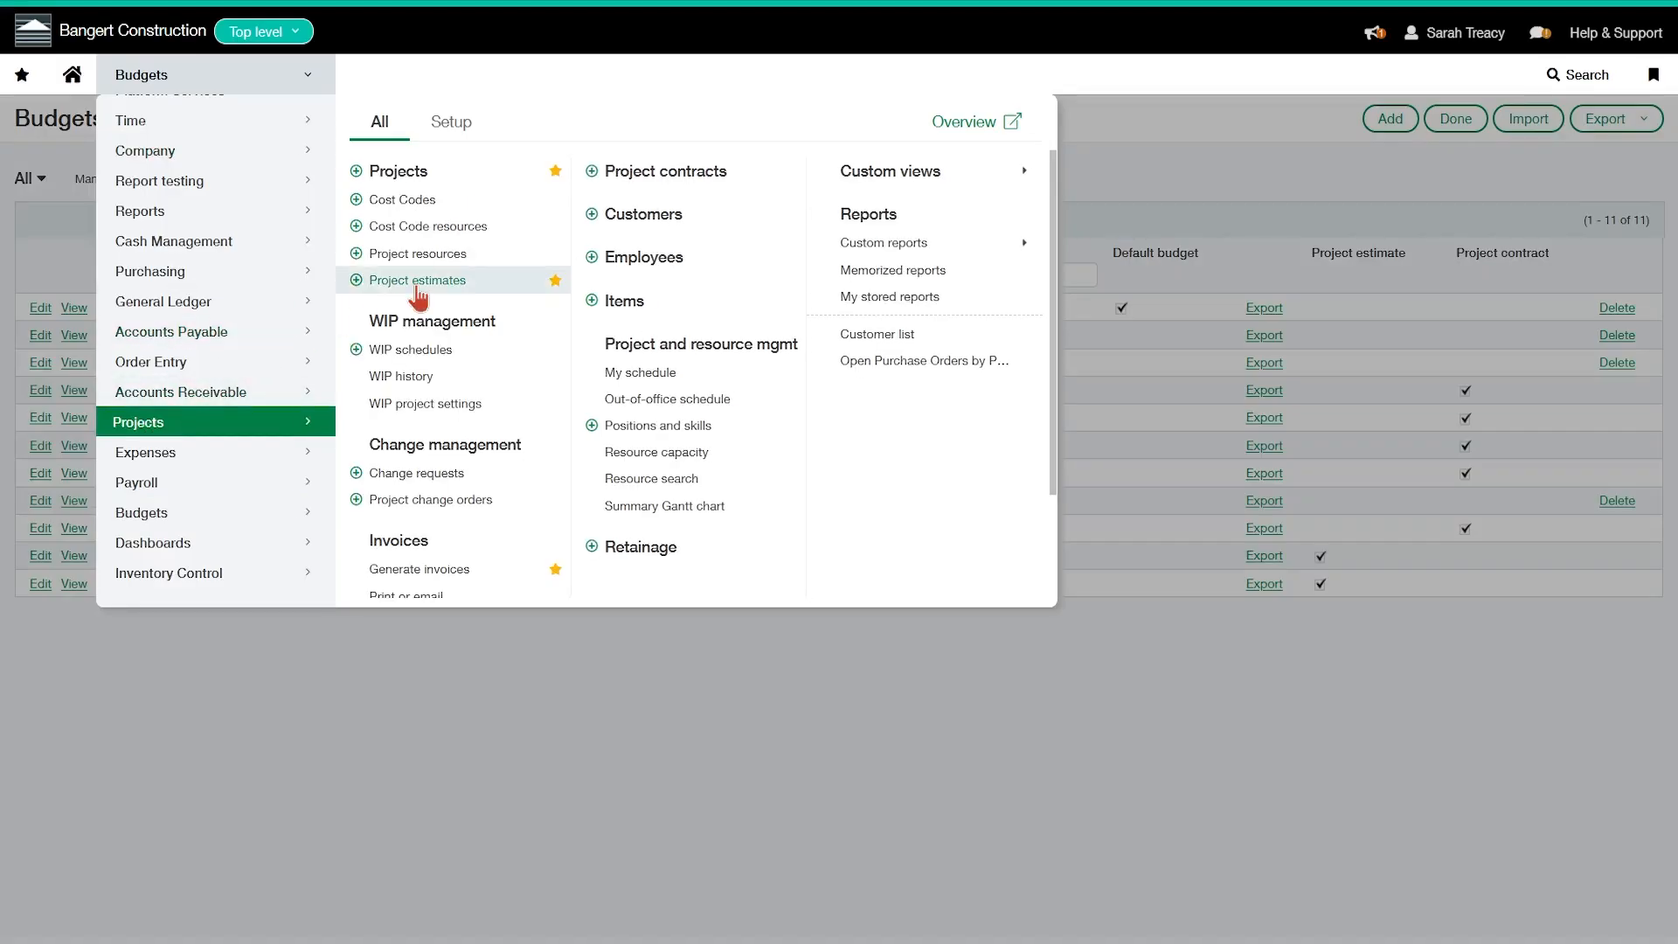
left_click(416, 286)
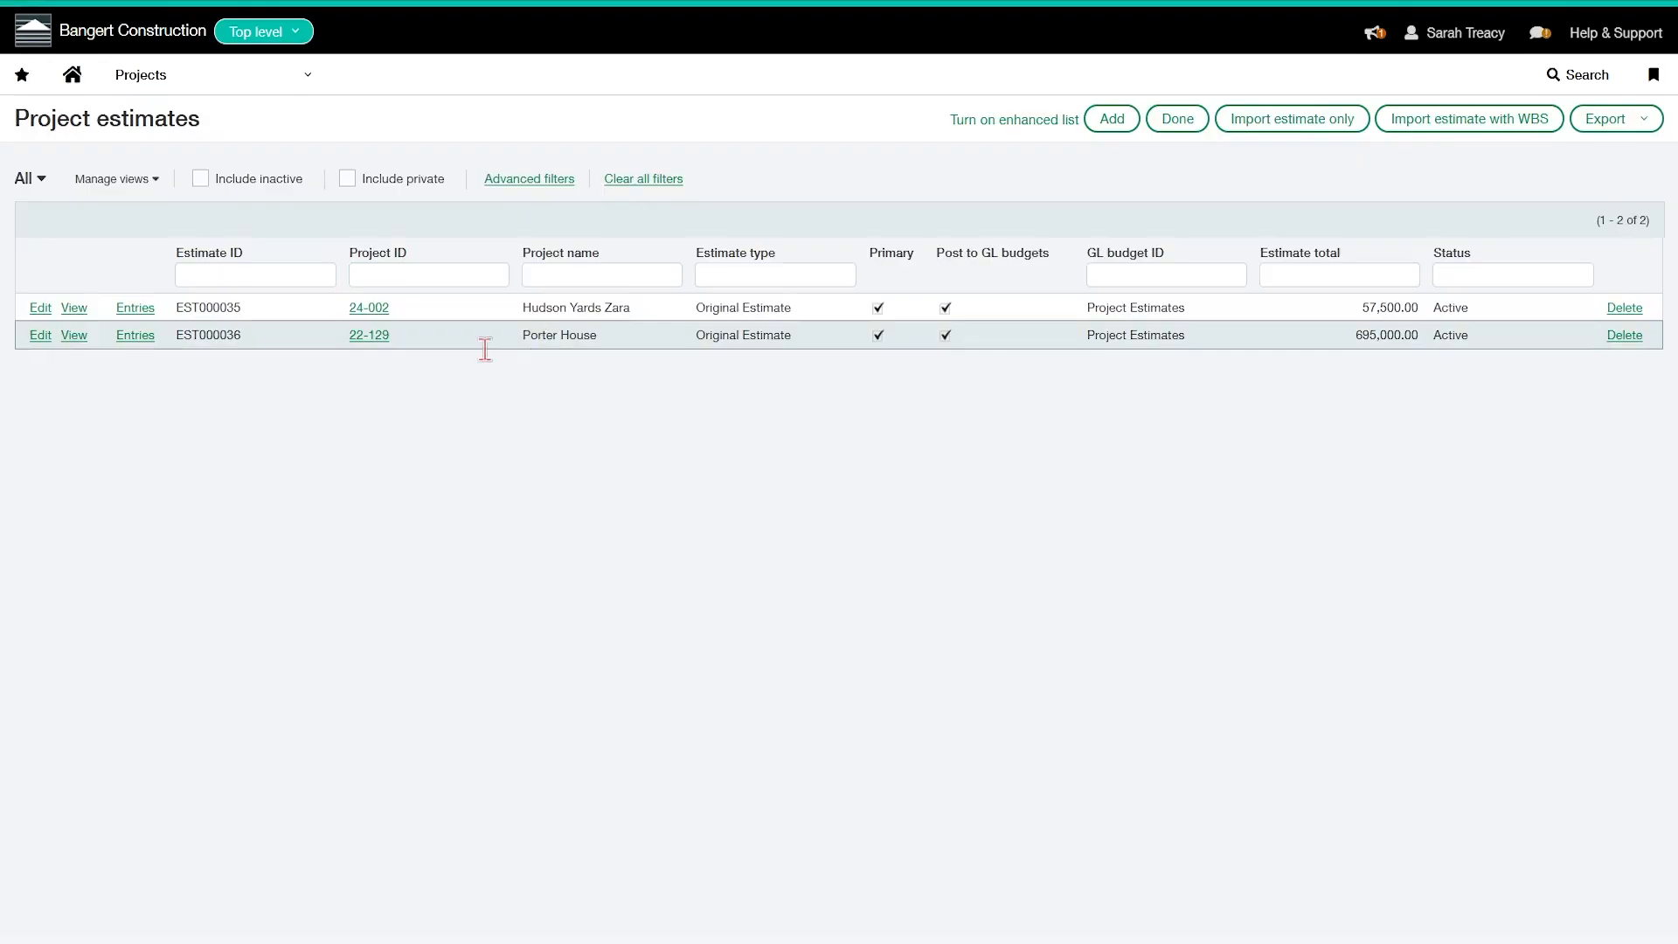
left_click(41, 336)
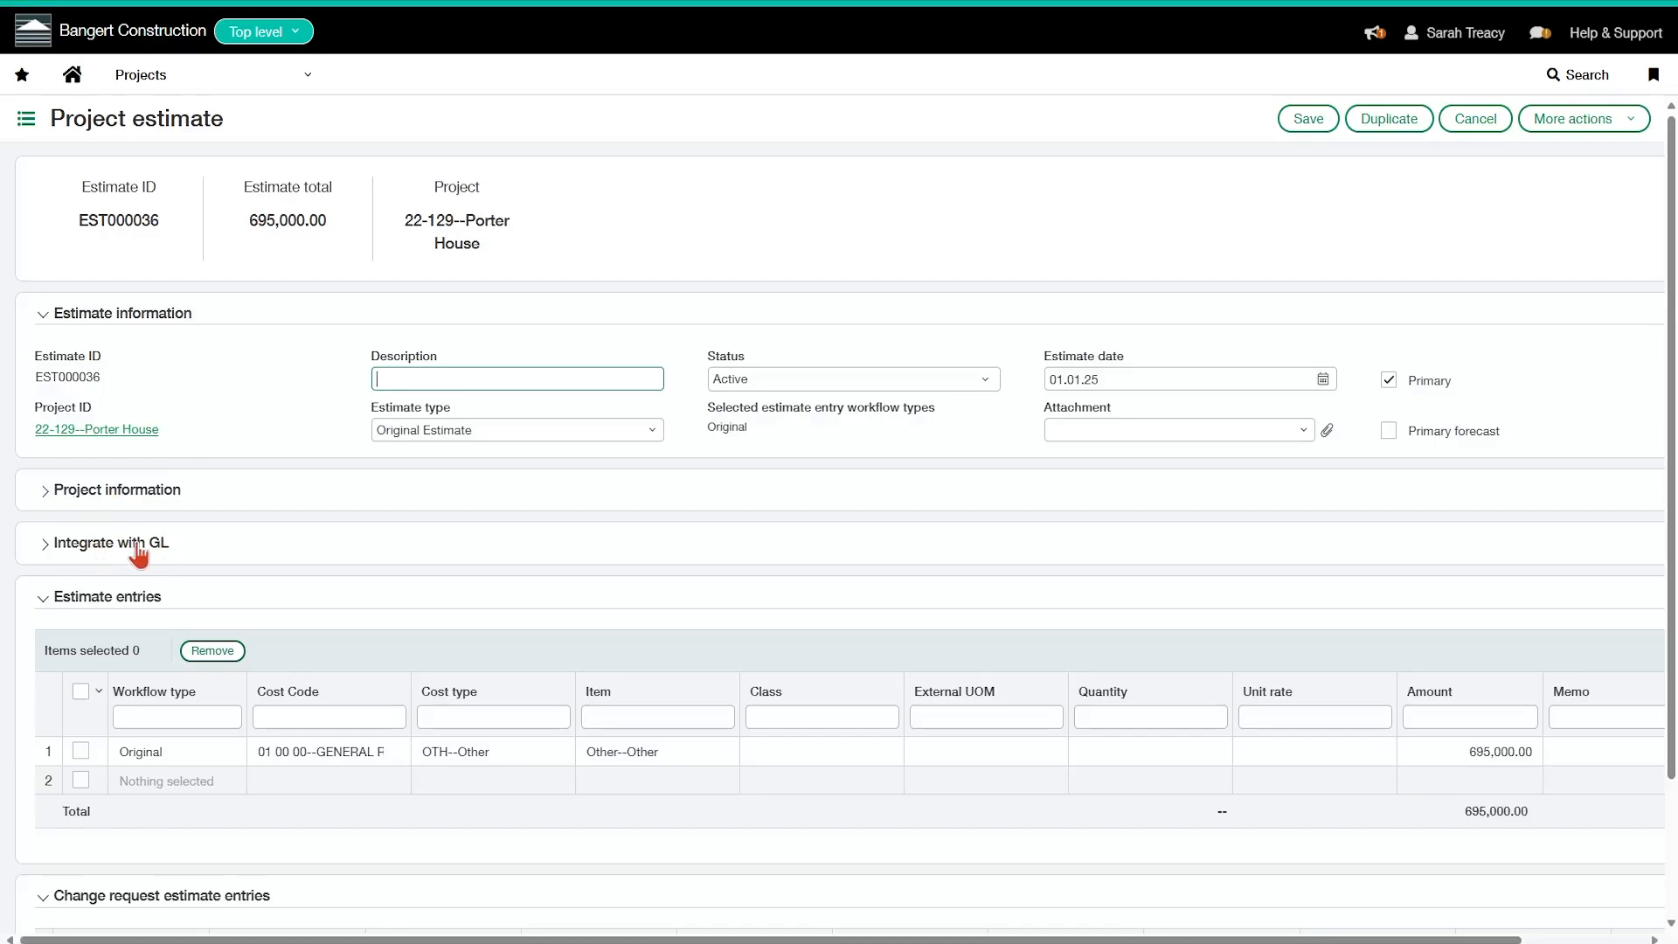
Step: Expand the estimate's GL integration section and examine its GL budget ID and posting settings
left_click(80, 549)
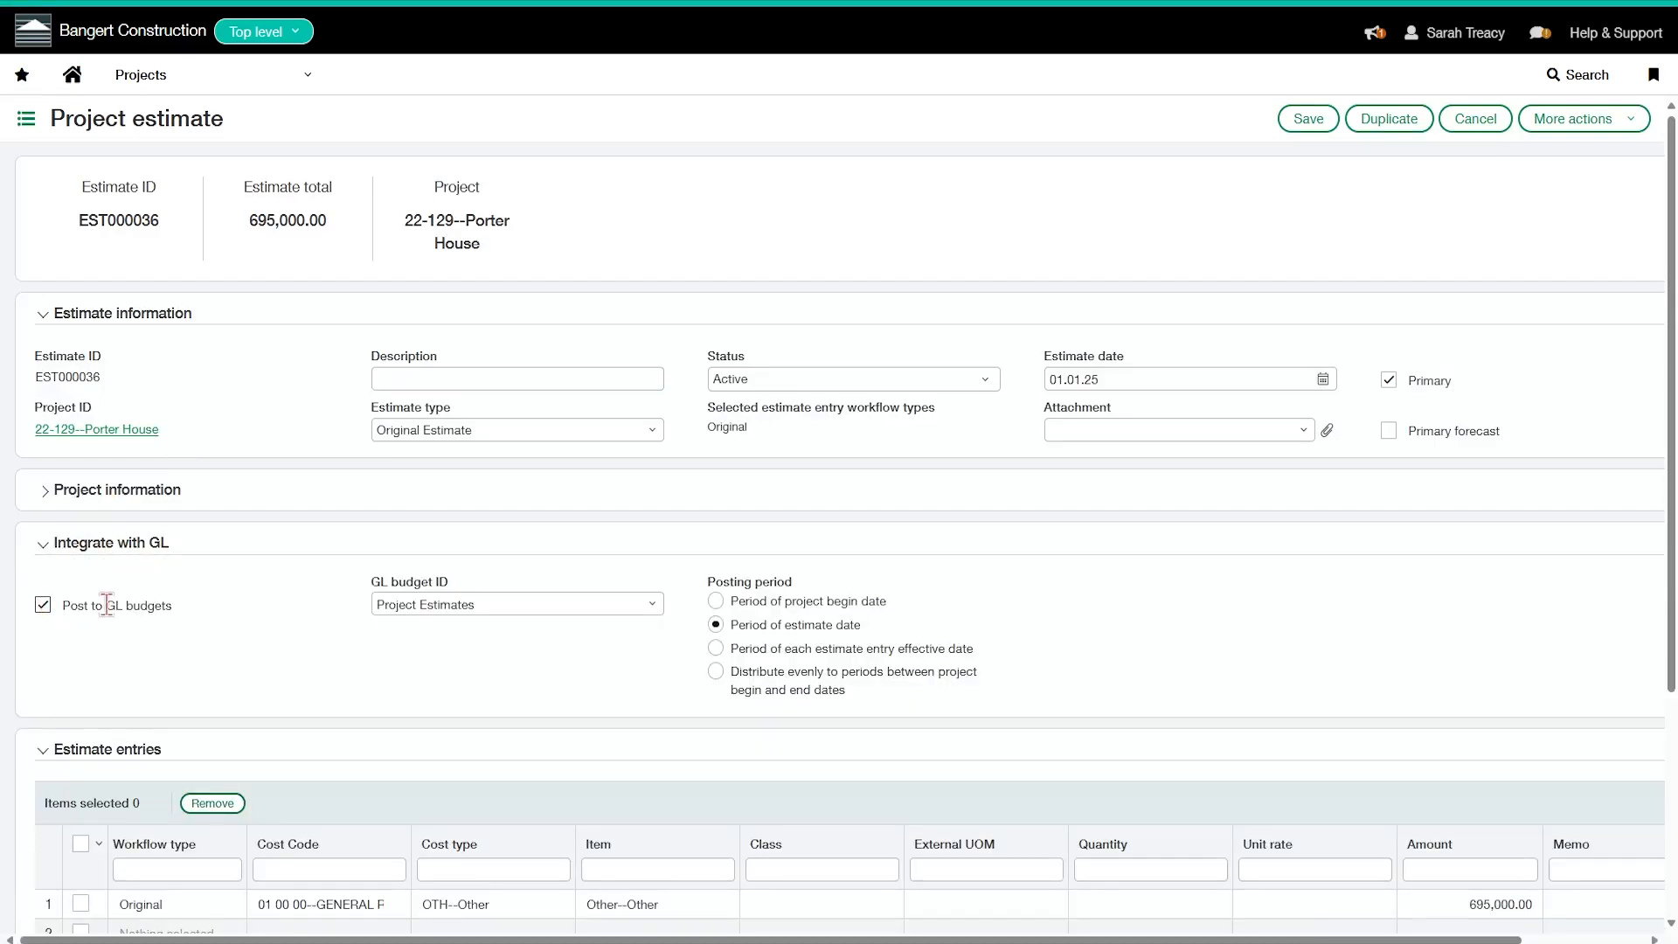
left_click(454, 612)
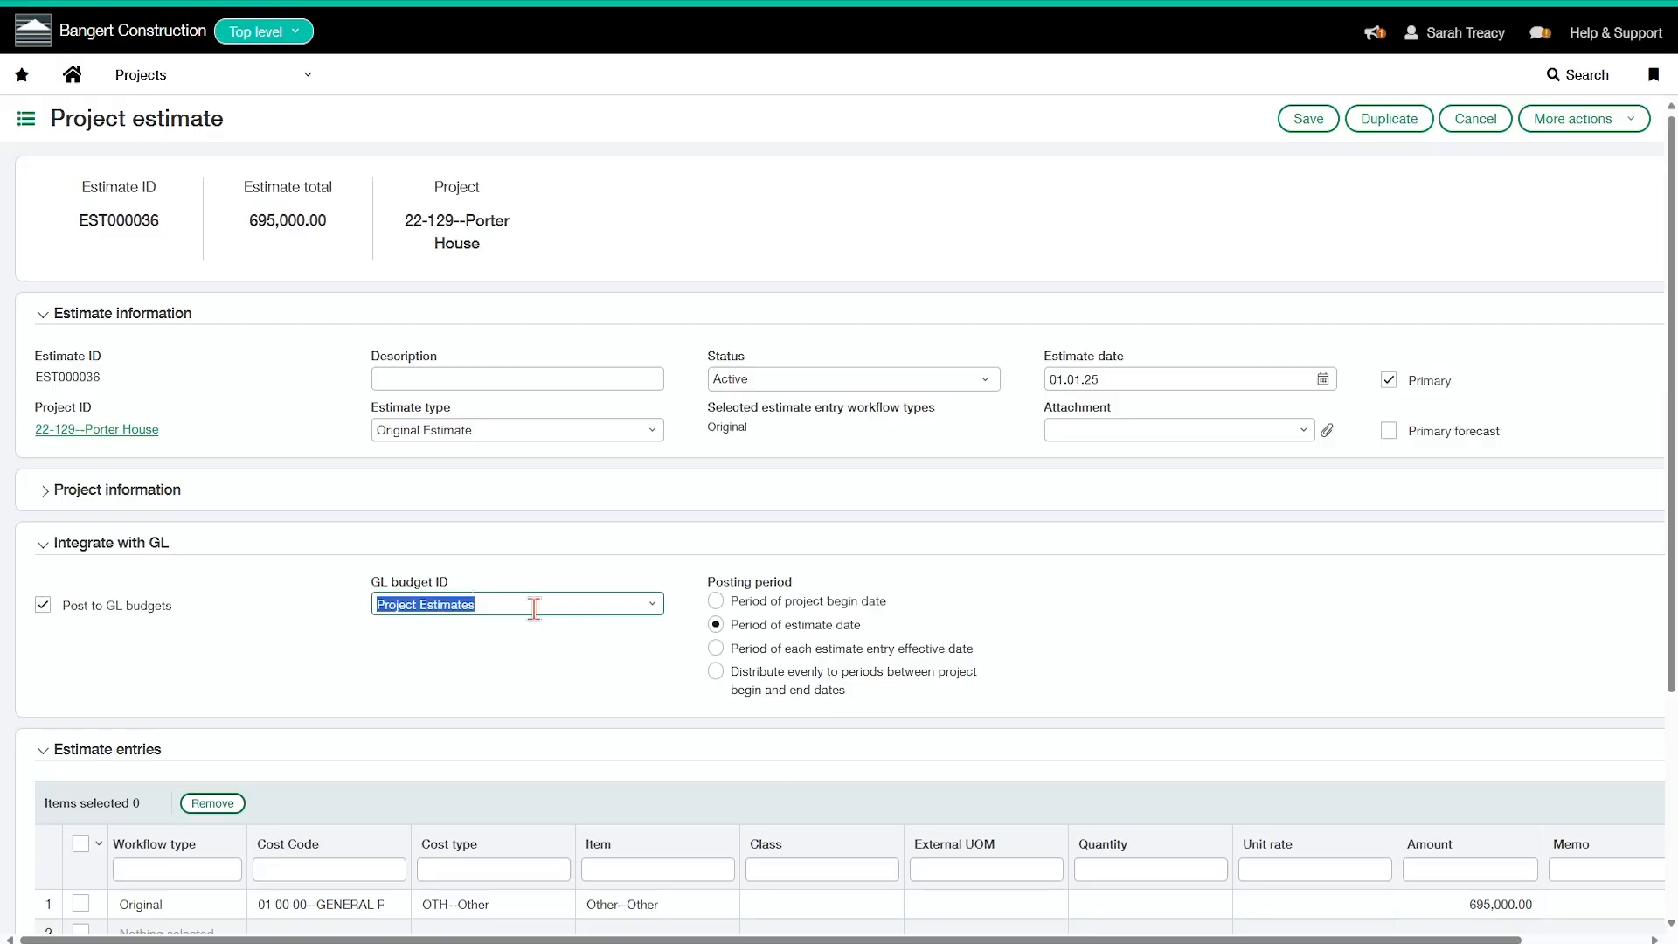
left_click(488, 599)
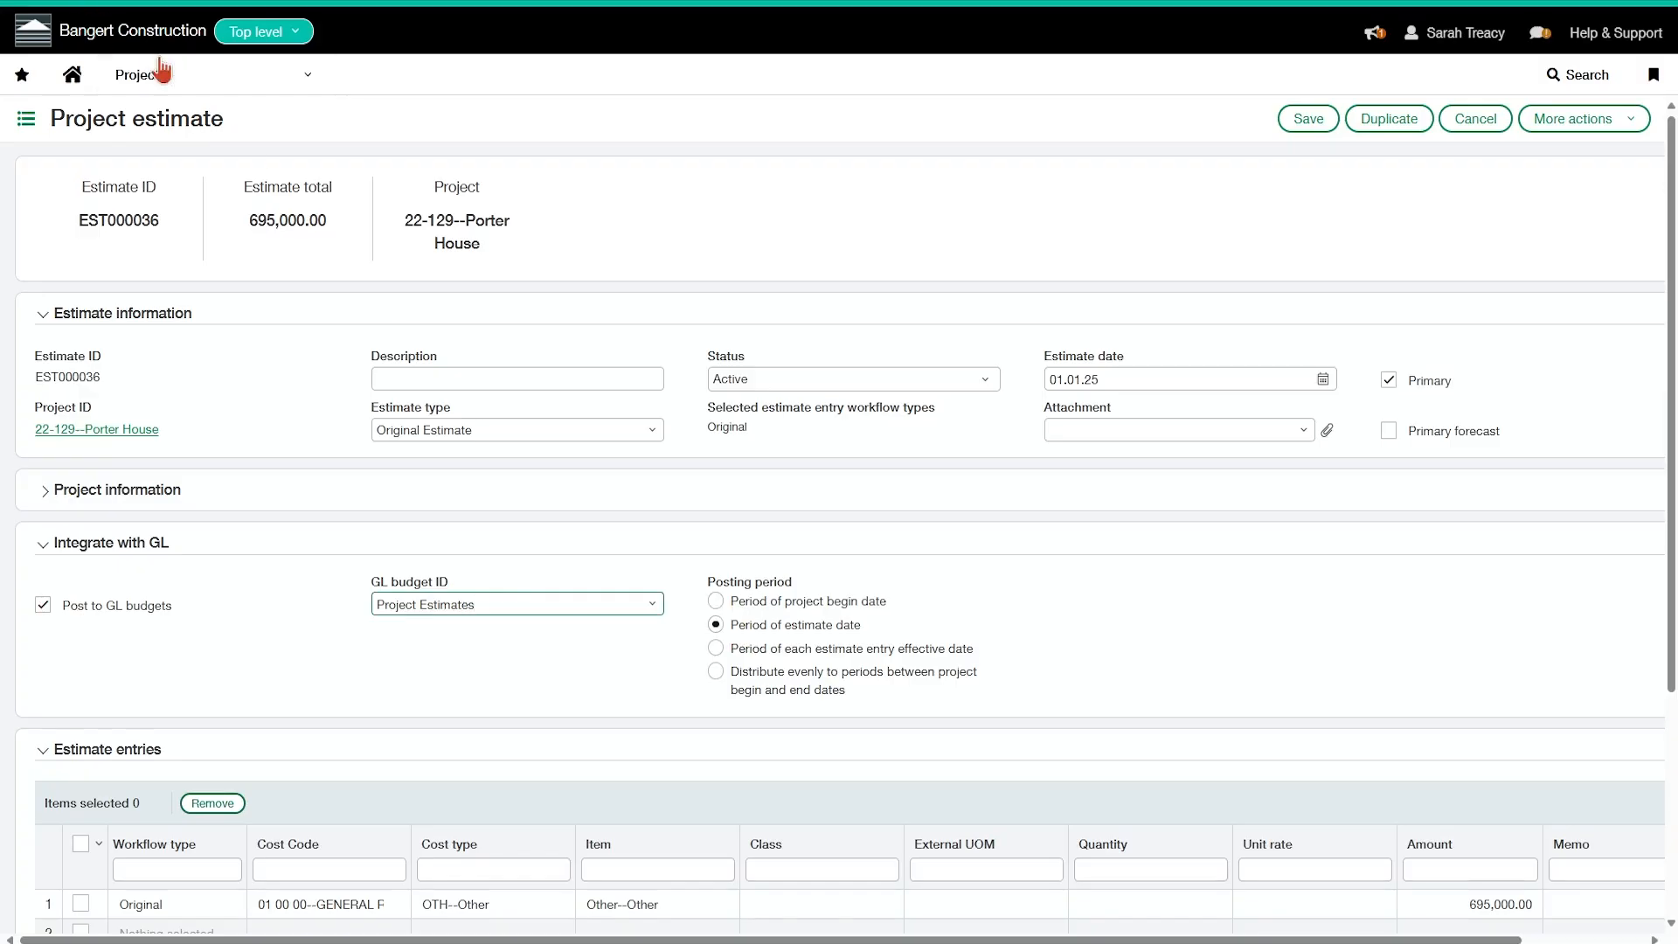
Step: Open the Porter House contract for editing from the project contracts list
left_click(174, 81)
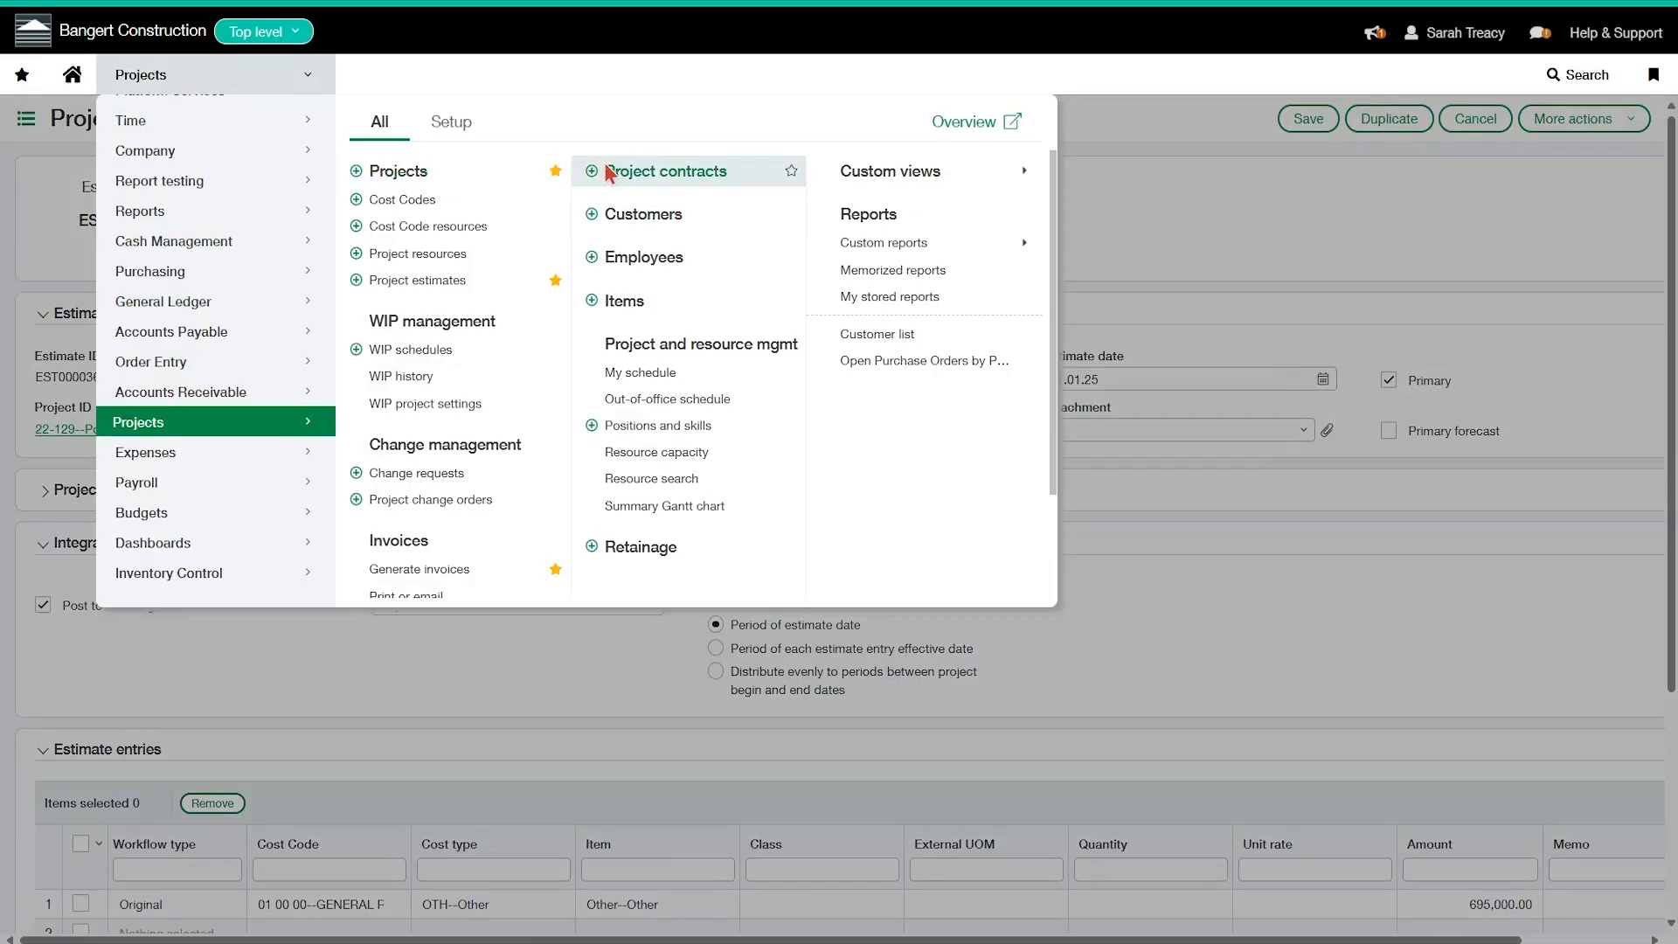
left_click(674, 185)
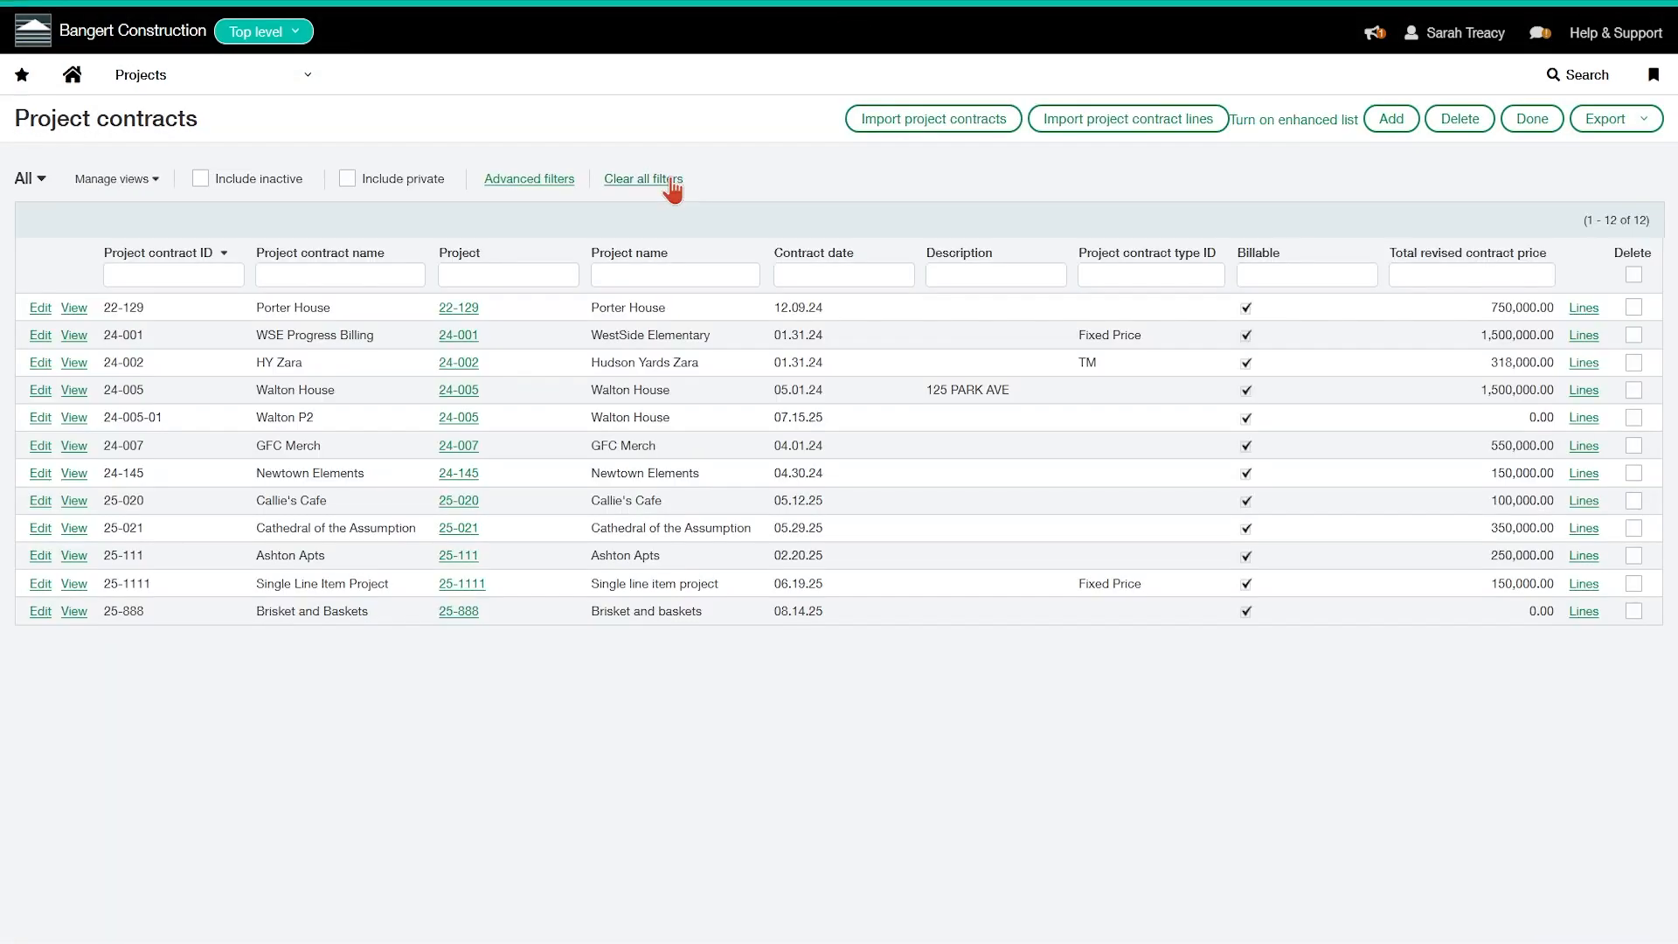
left_click(40, 313)
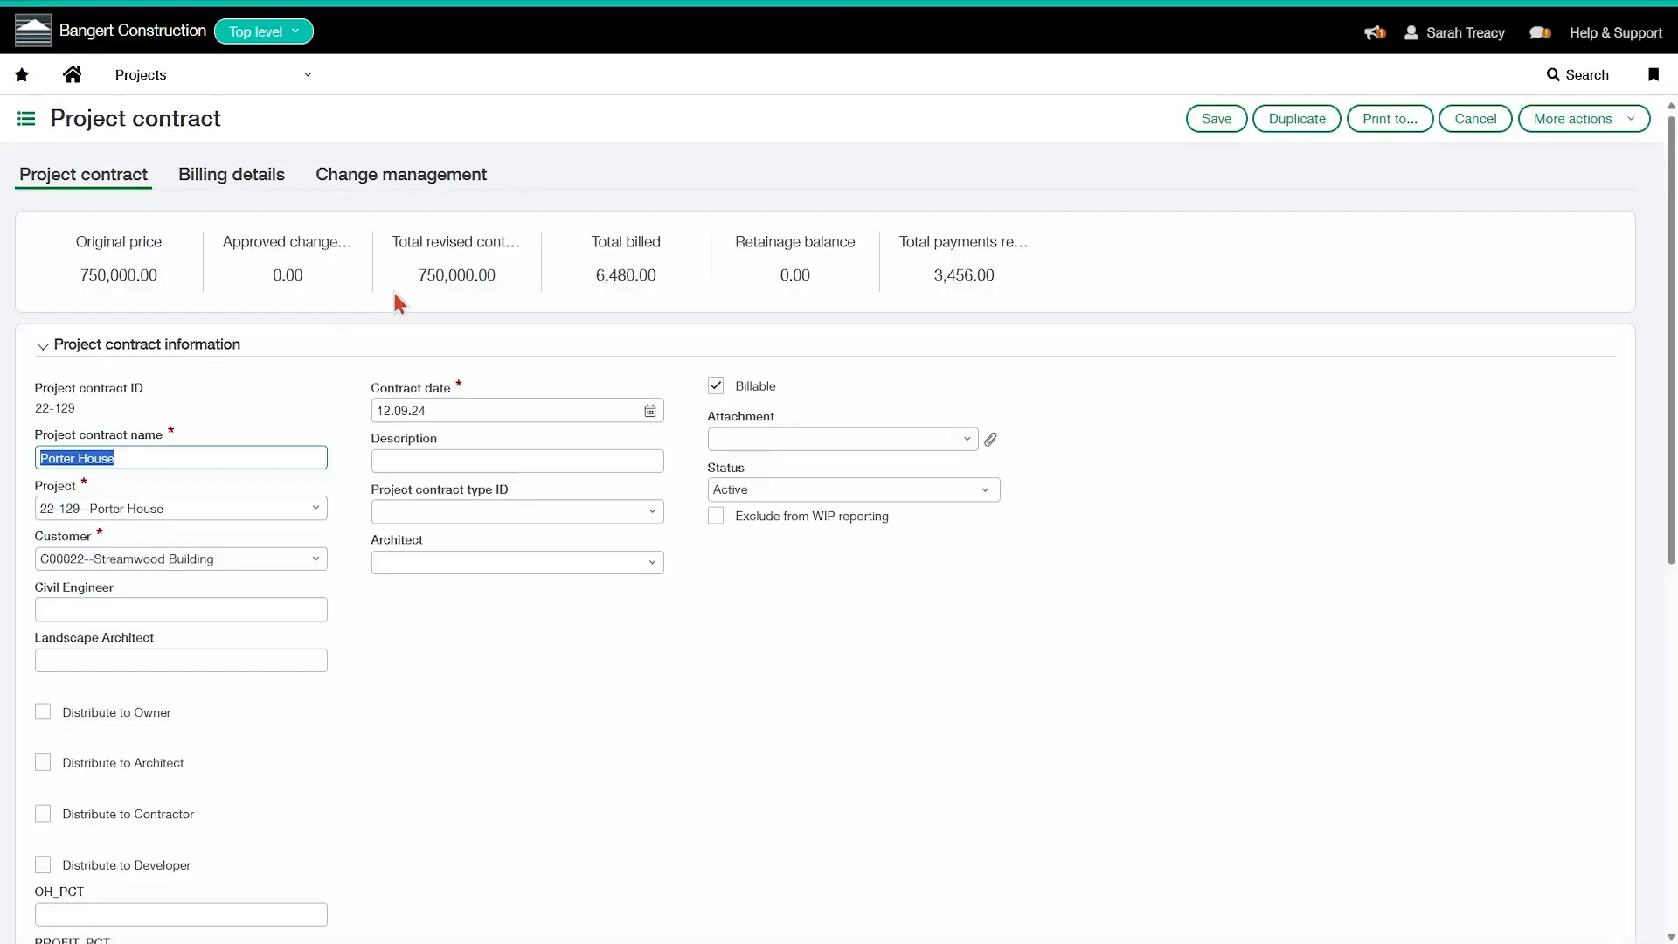
Step: Expand the contract's GL integration section and review its GL posting option and original GL budget ID
scroll(322, 307, "down", 7)
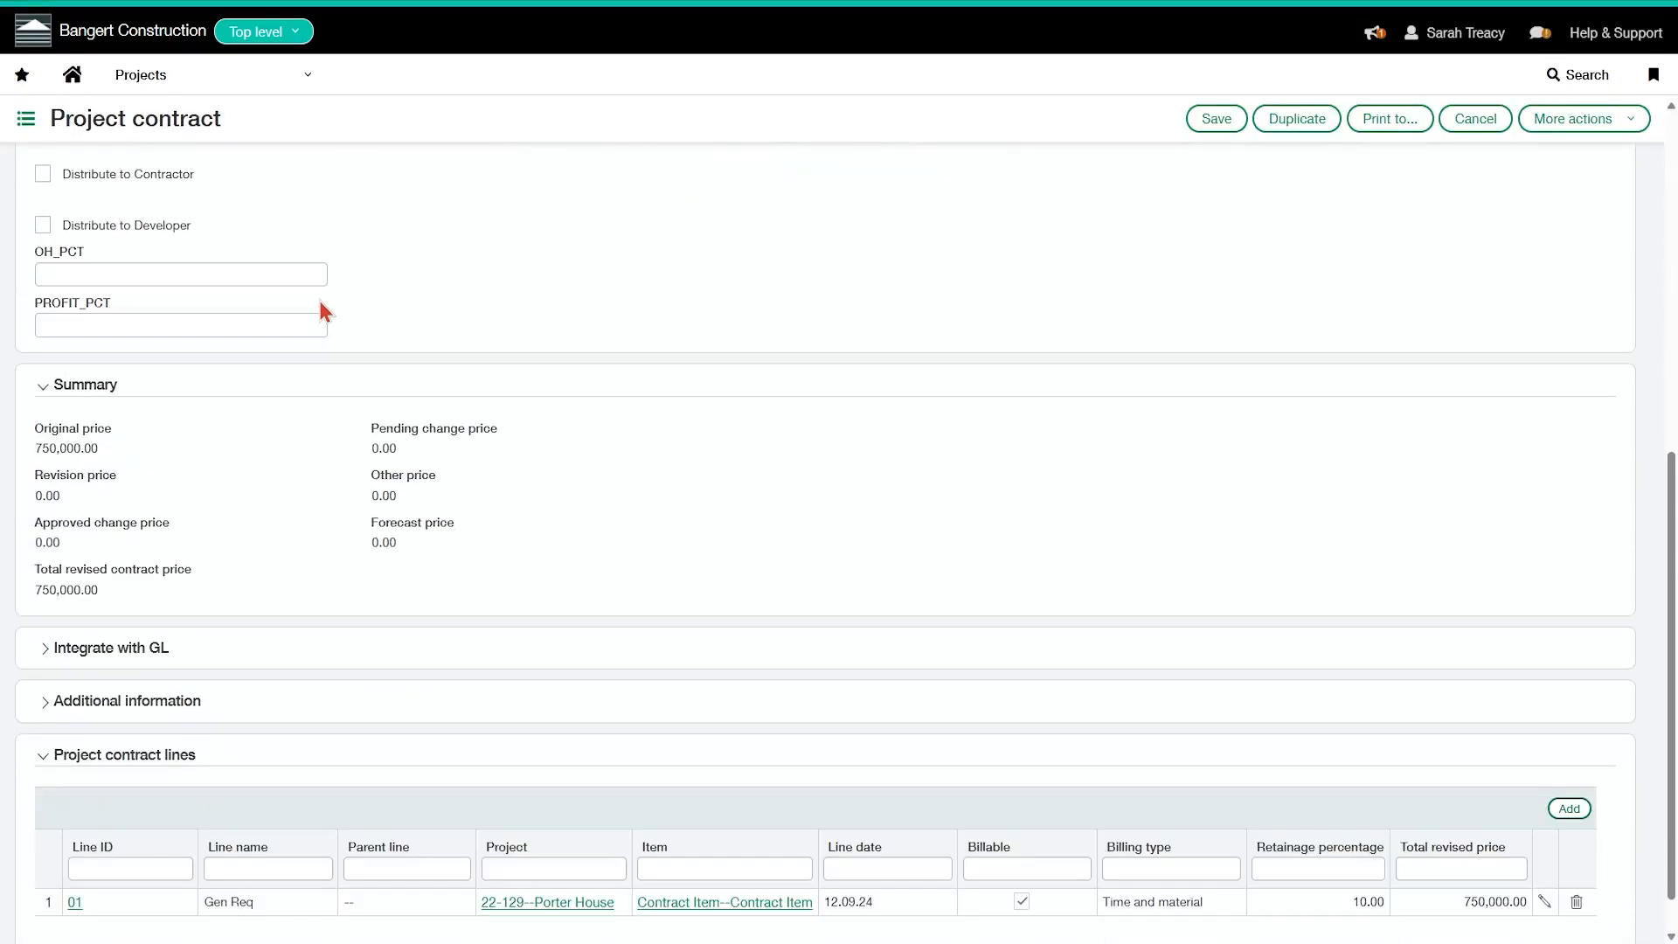
left_click(89, 655)
scroll(89, 655, "down", 1)
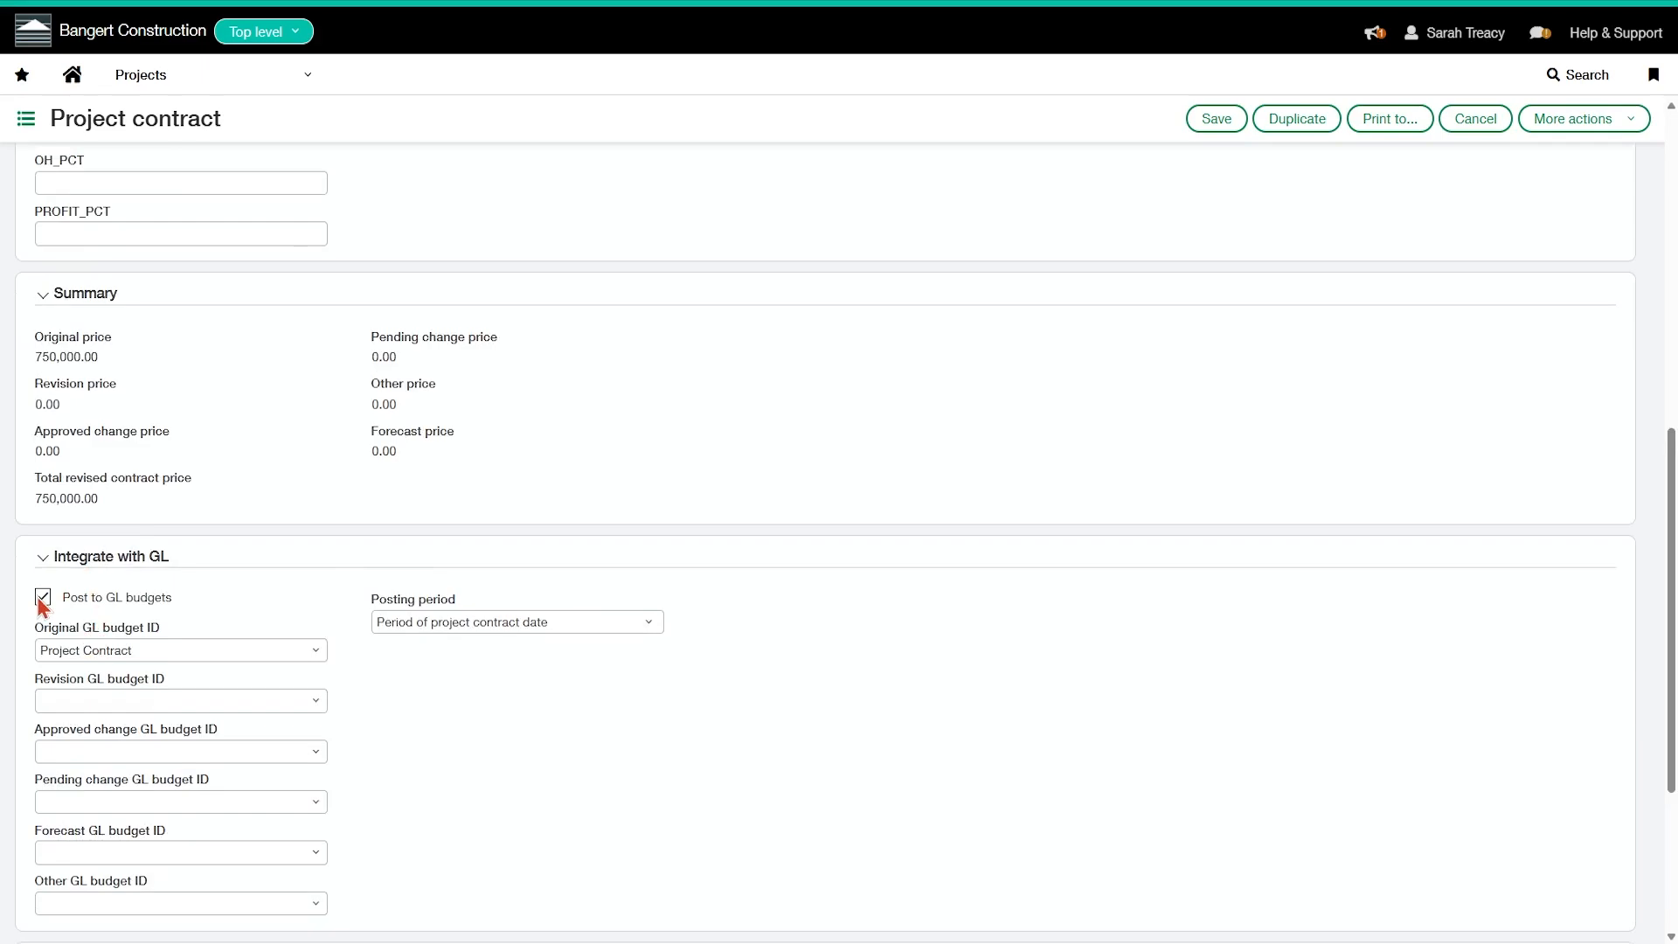
scroll(41, 605, "down", 1)
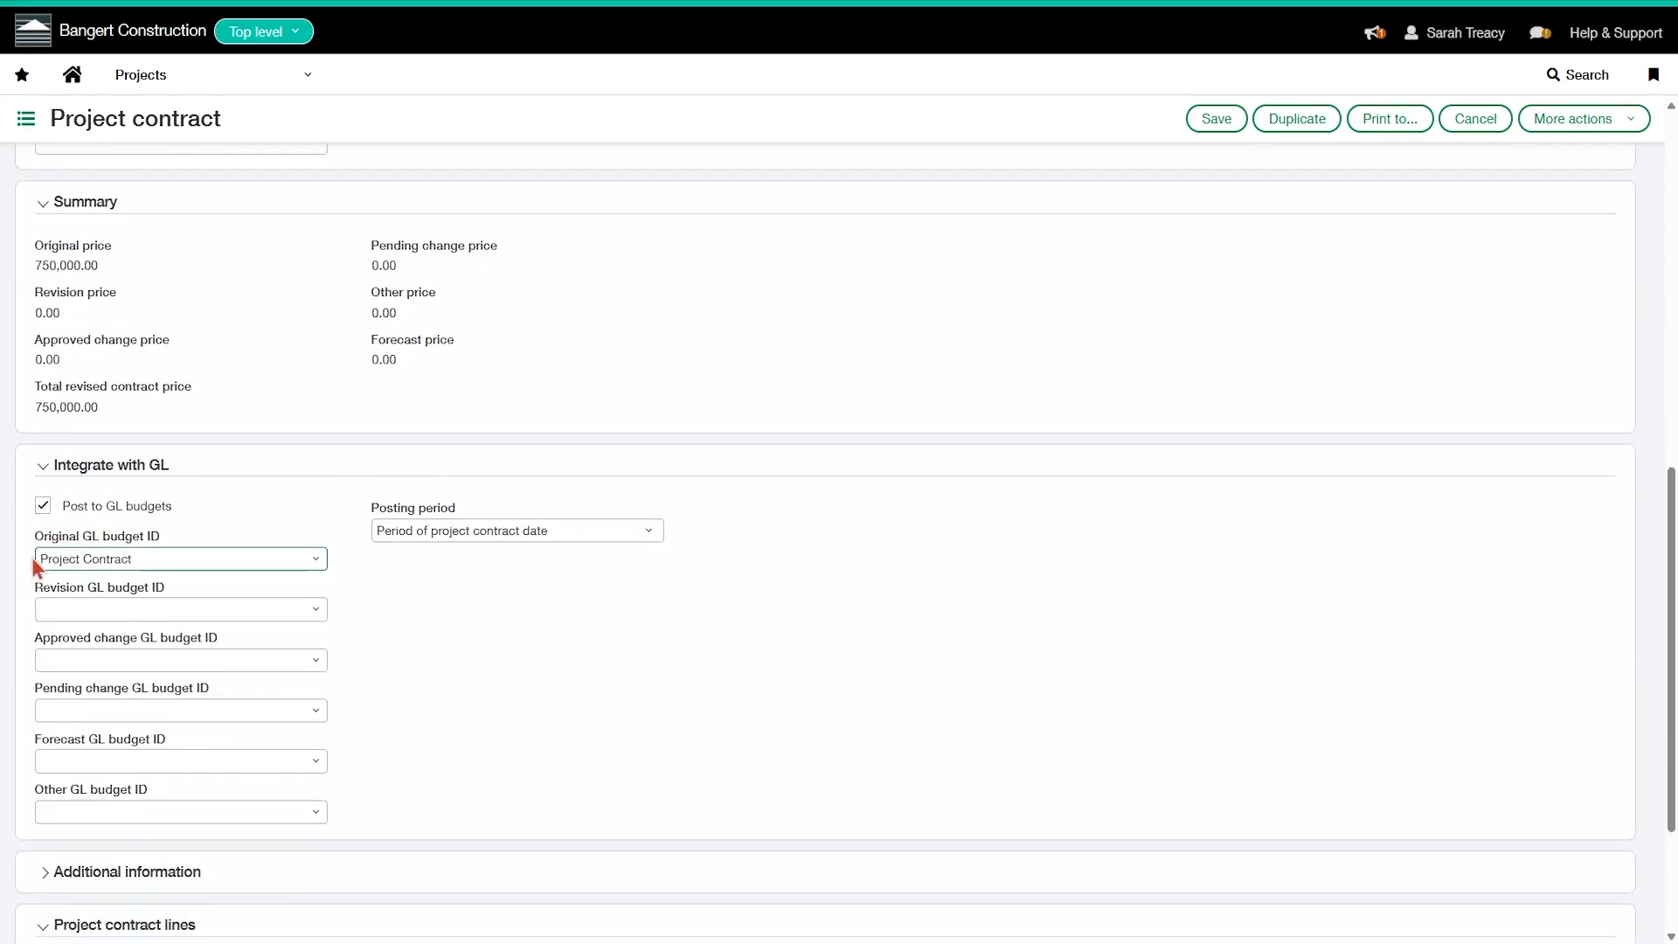
left_click(49, 560)
Step: Set the revision GL budget ID to Contract - Revisions and the approved change GL budget ID to Contract - Approved
left_click(320, 610)
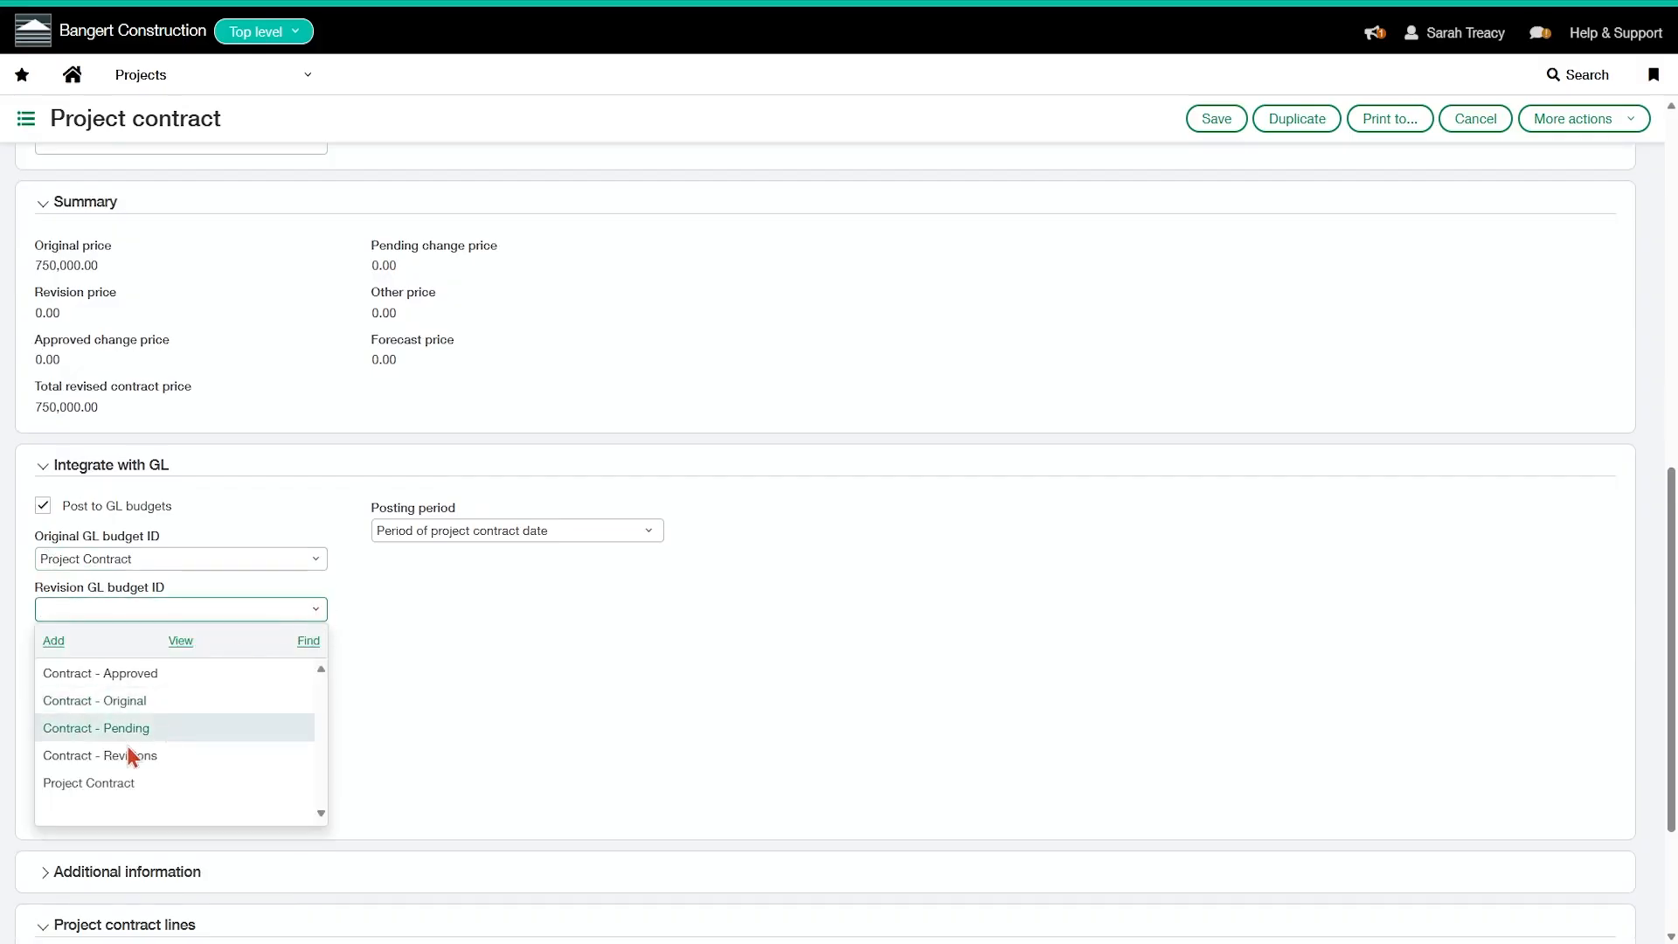
left_click(131, 752)
left_click(315, 664)
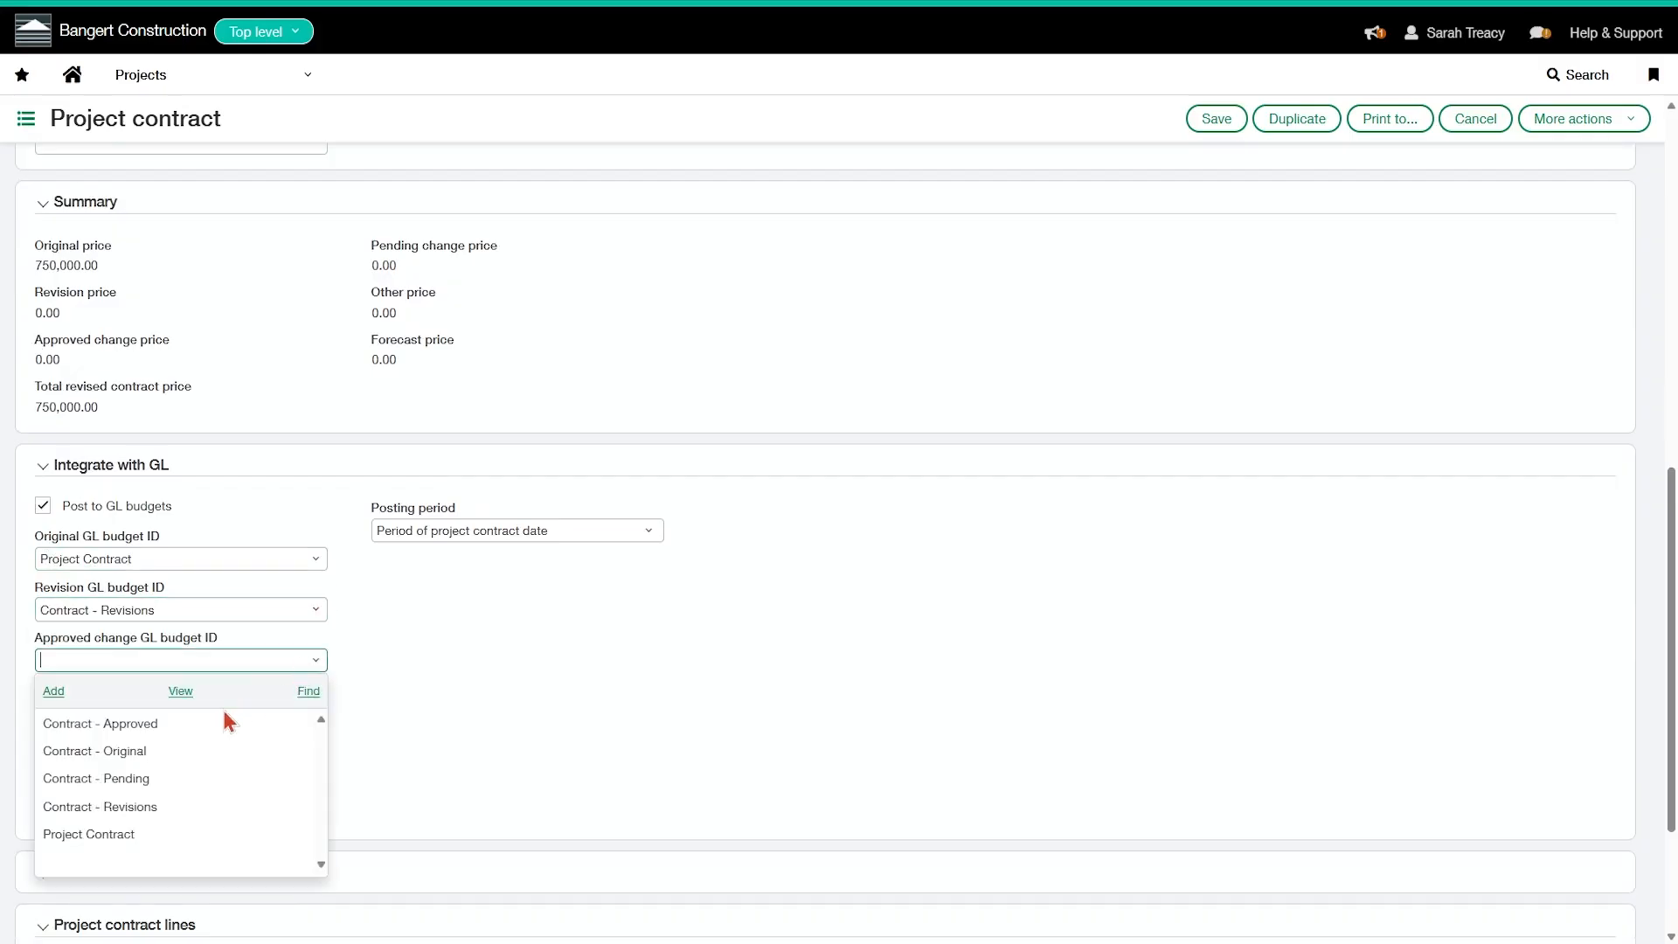
left_click(222, 713)
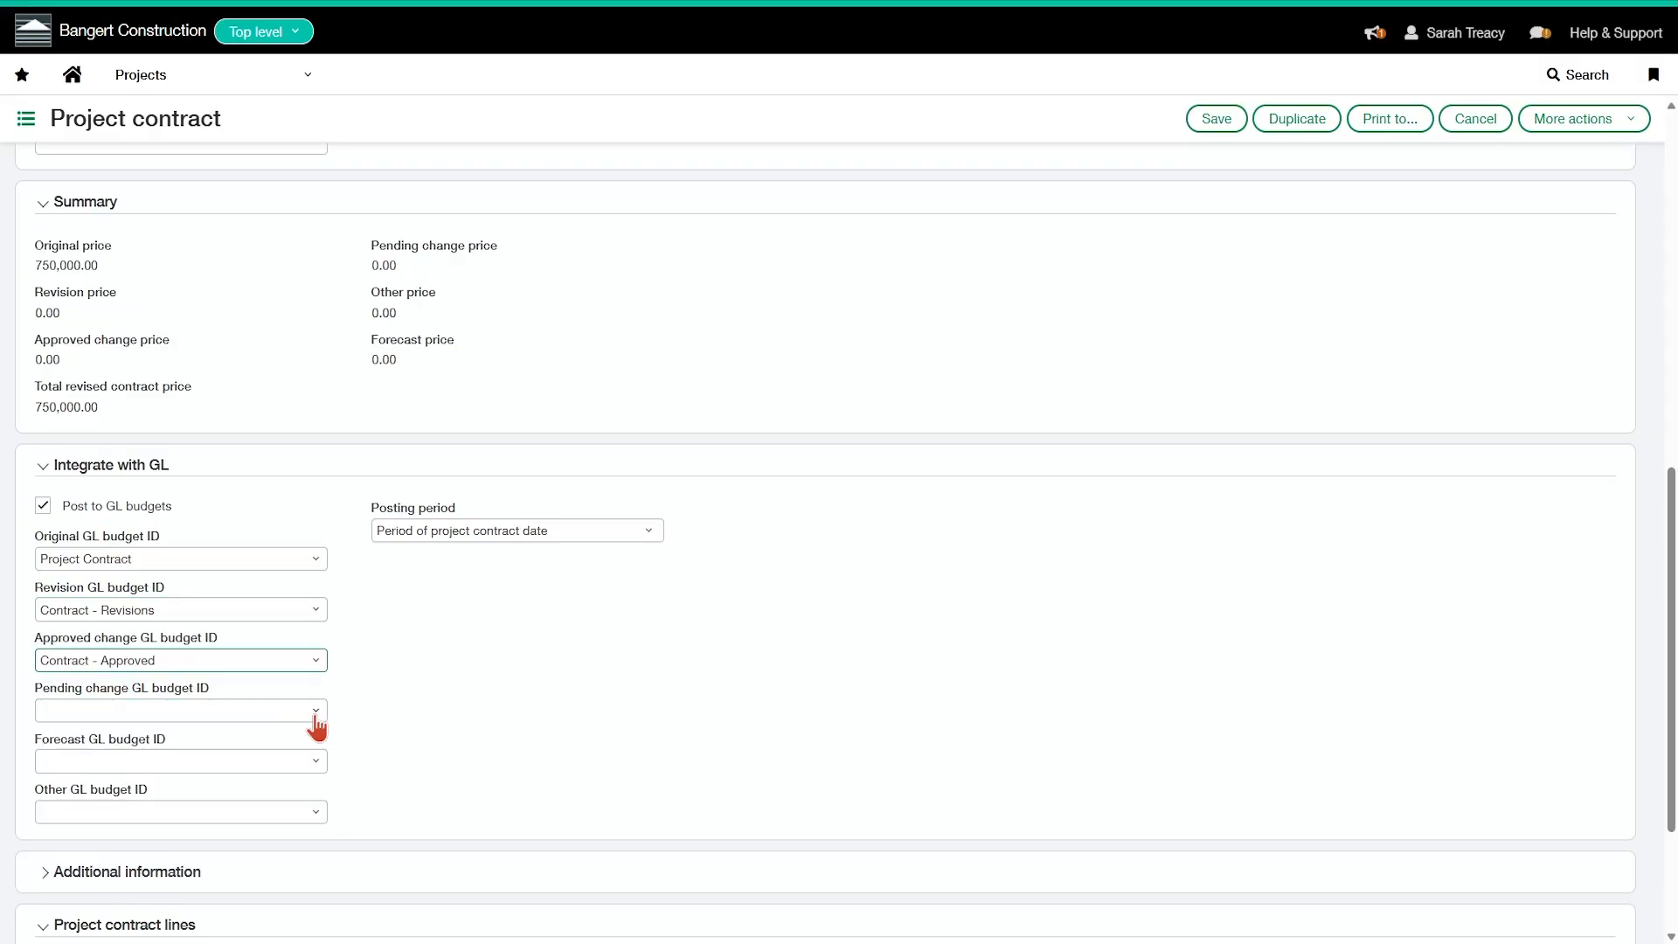
Step: Review the available posting period options for the contract, and cancel editing it without saving
left_click(418, 542)
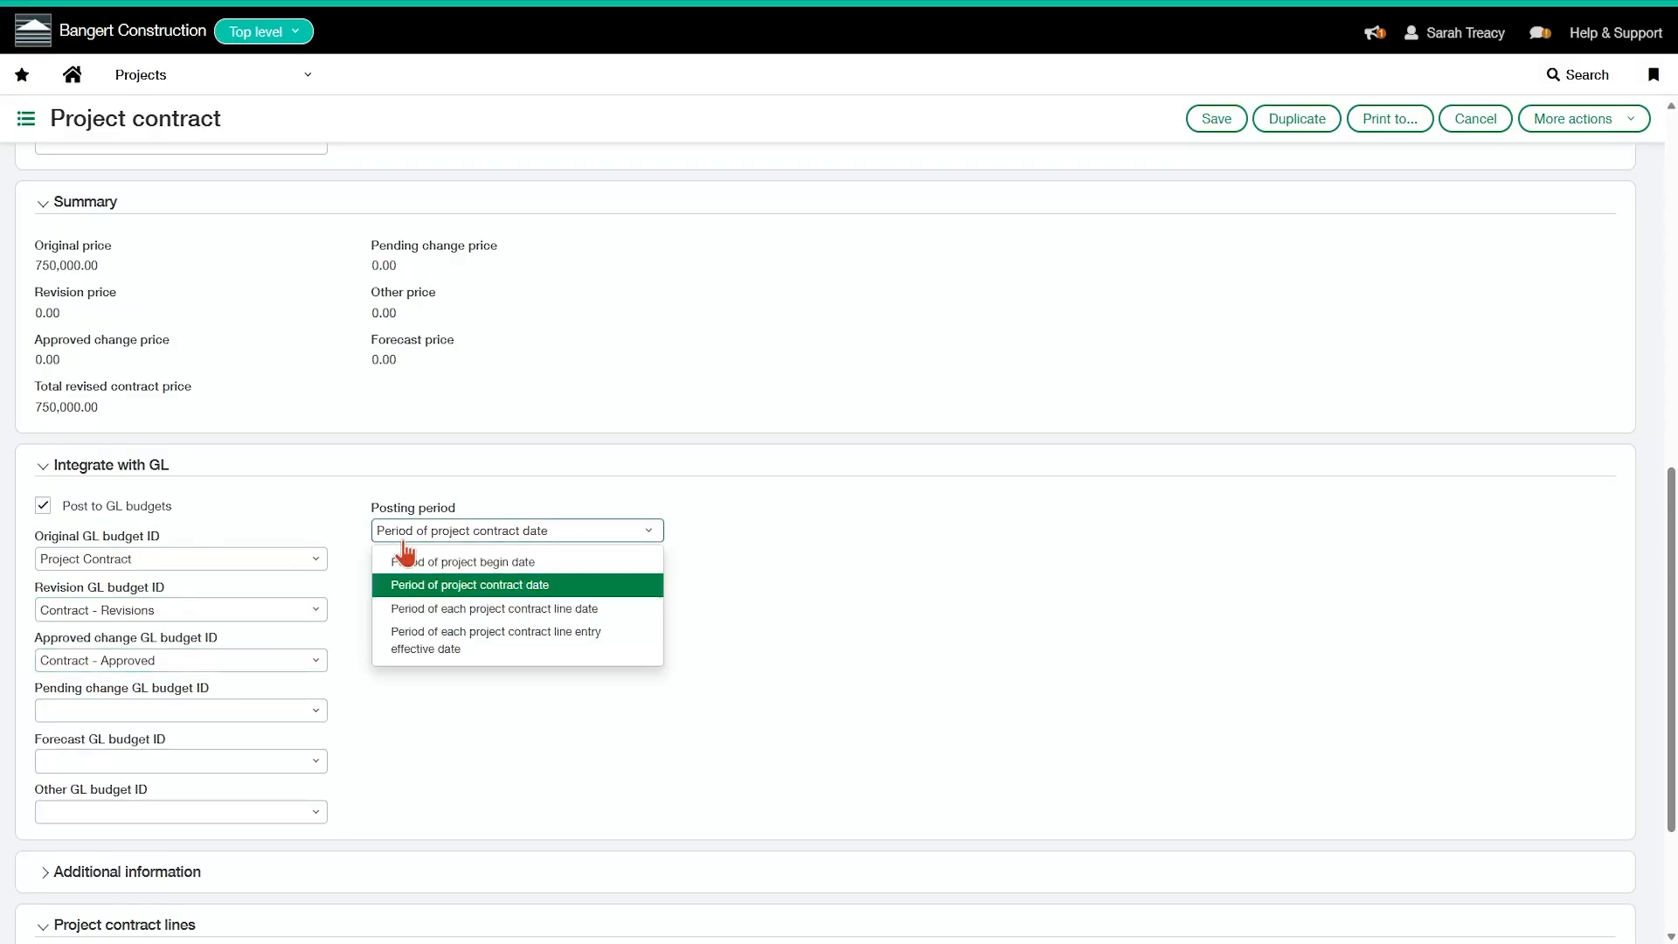
left_click(412, 738)
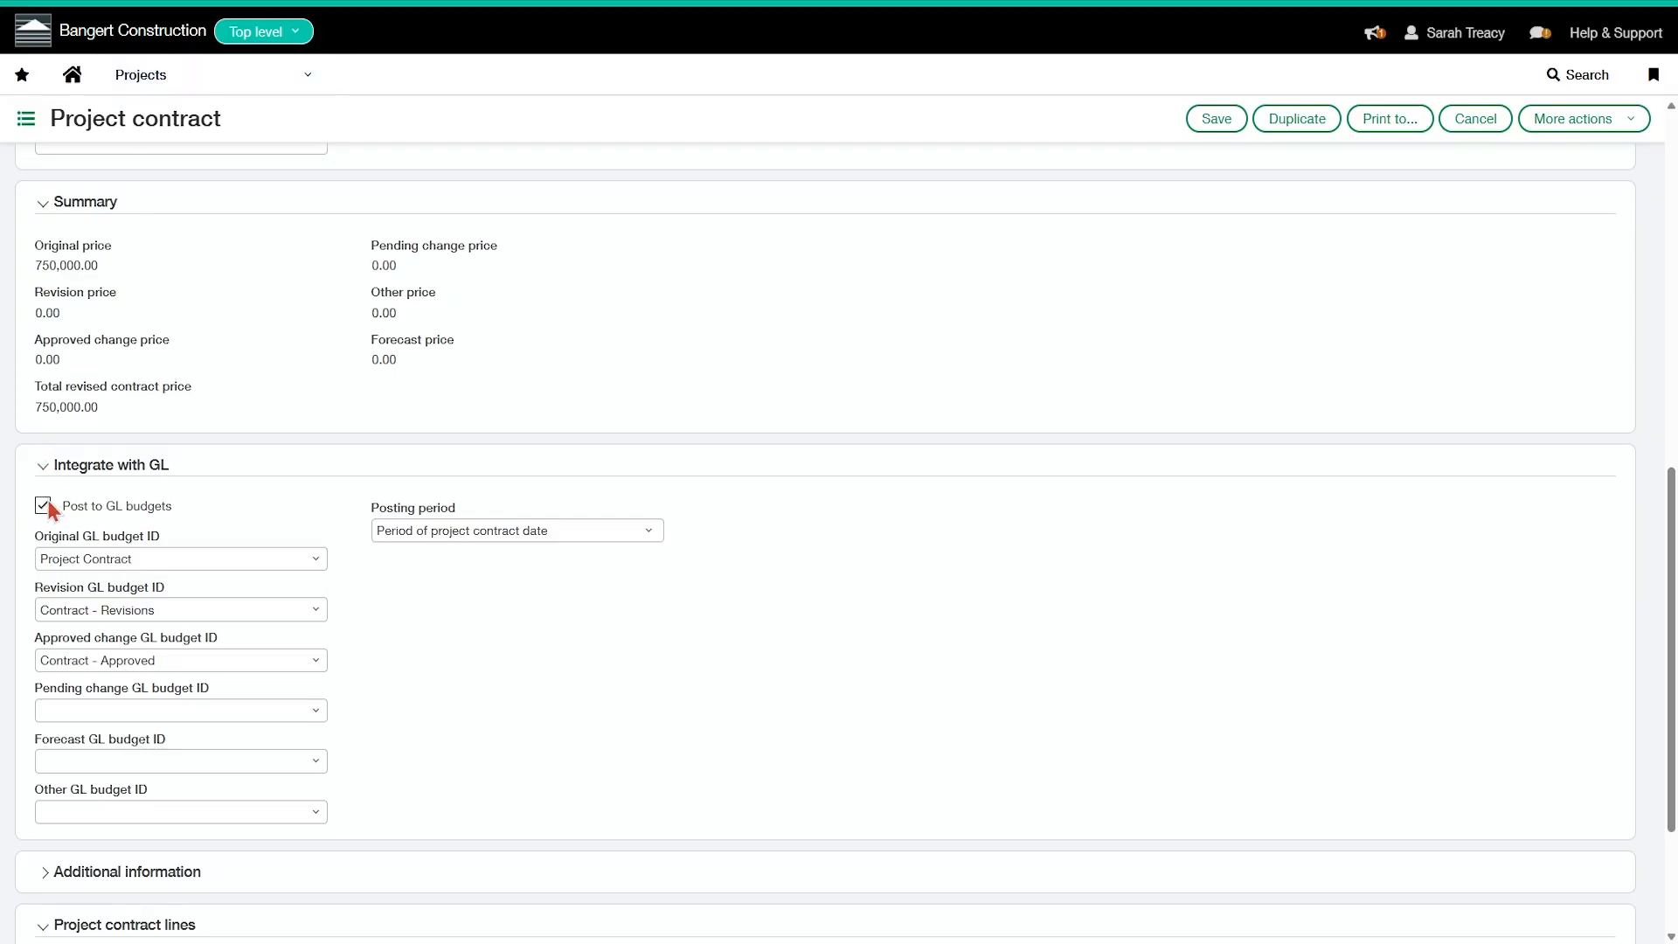
left_click(1470, 122)
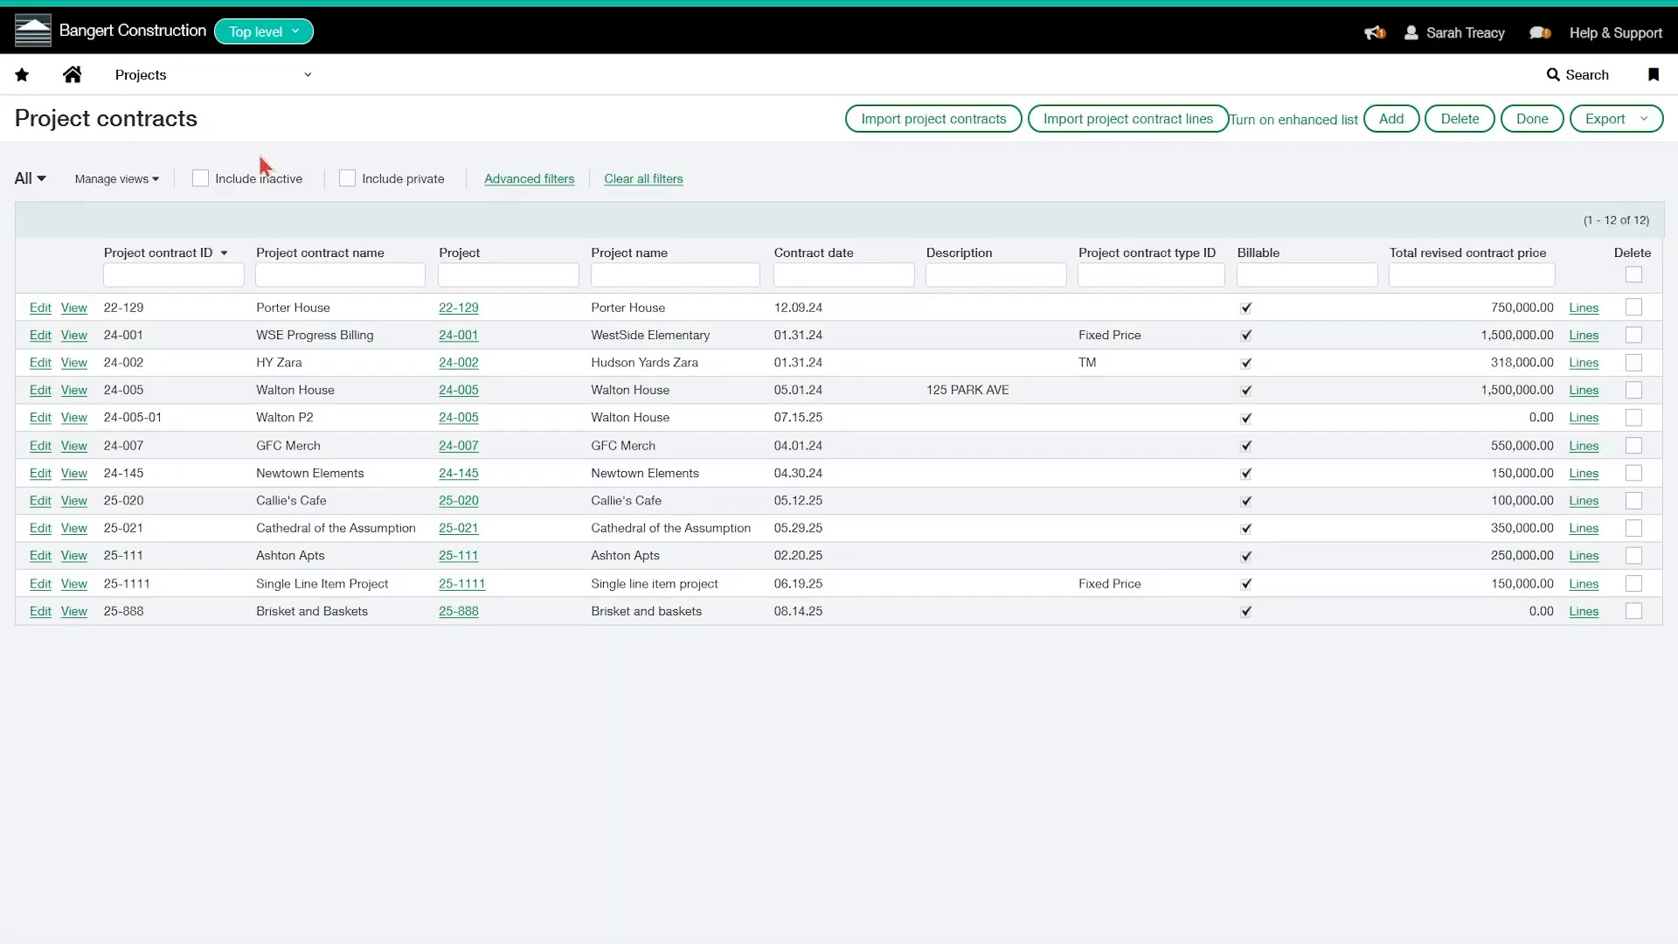
Step: Return to the home page and open the Financial reports list in the Reports application
left_click(74, 73)
left_click(160, 81)
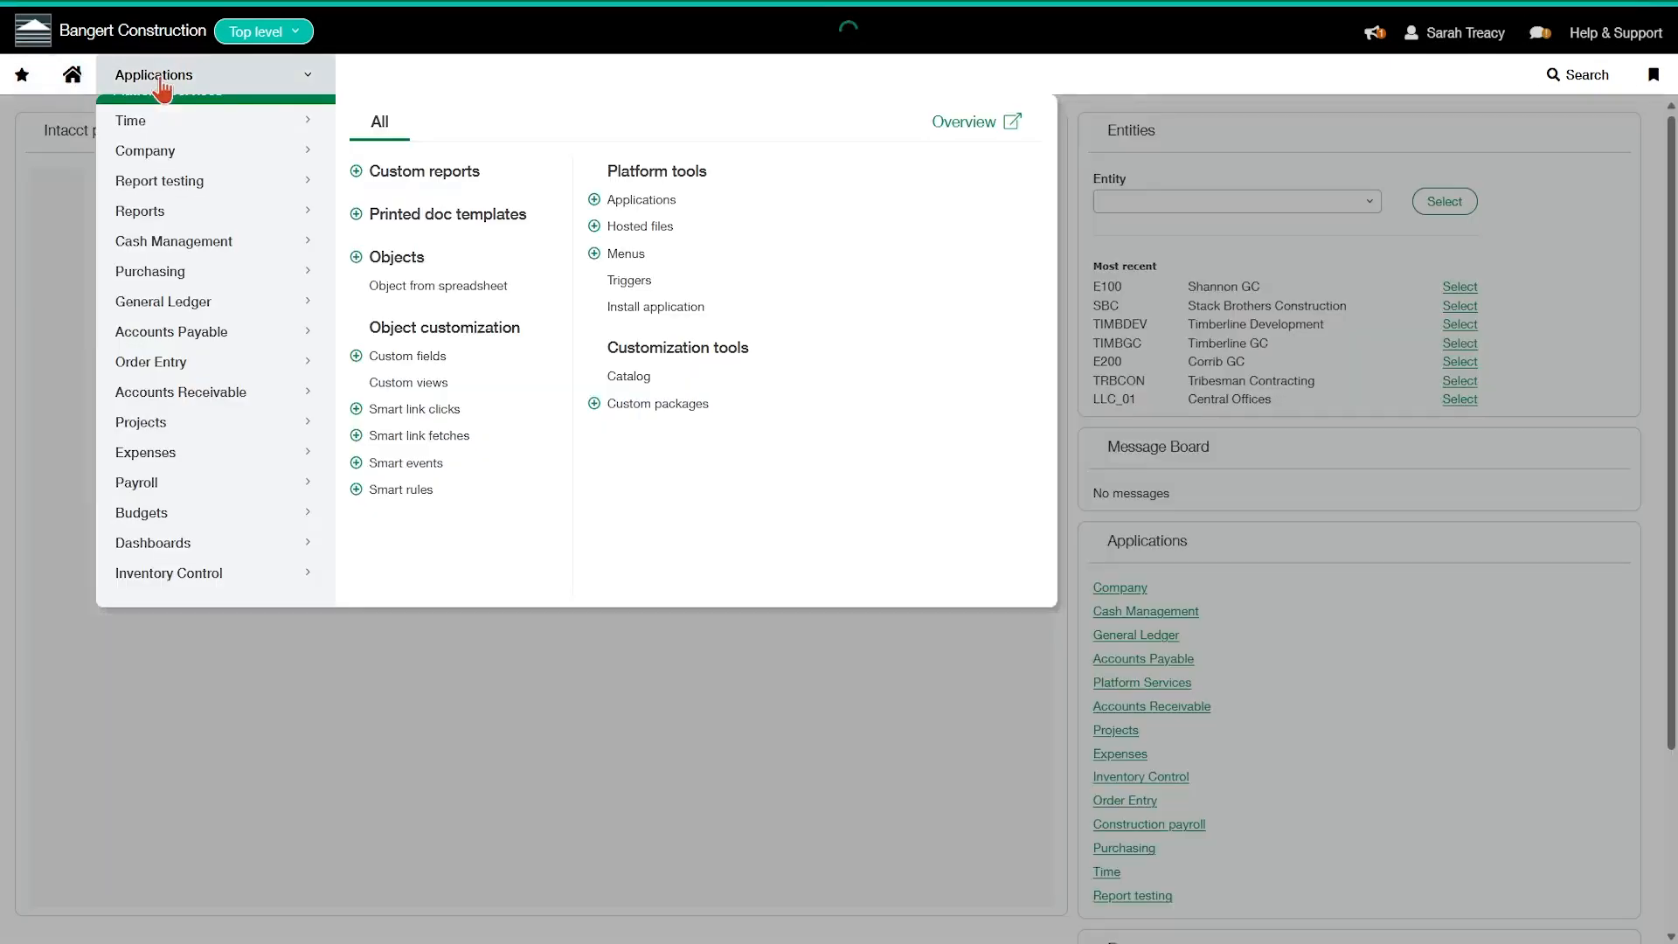
mouse_move(147, 229)
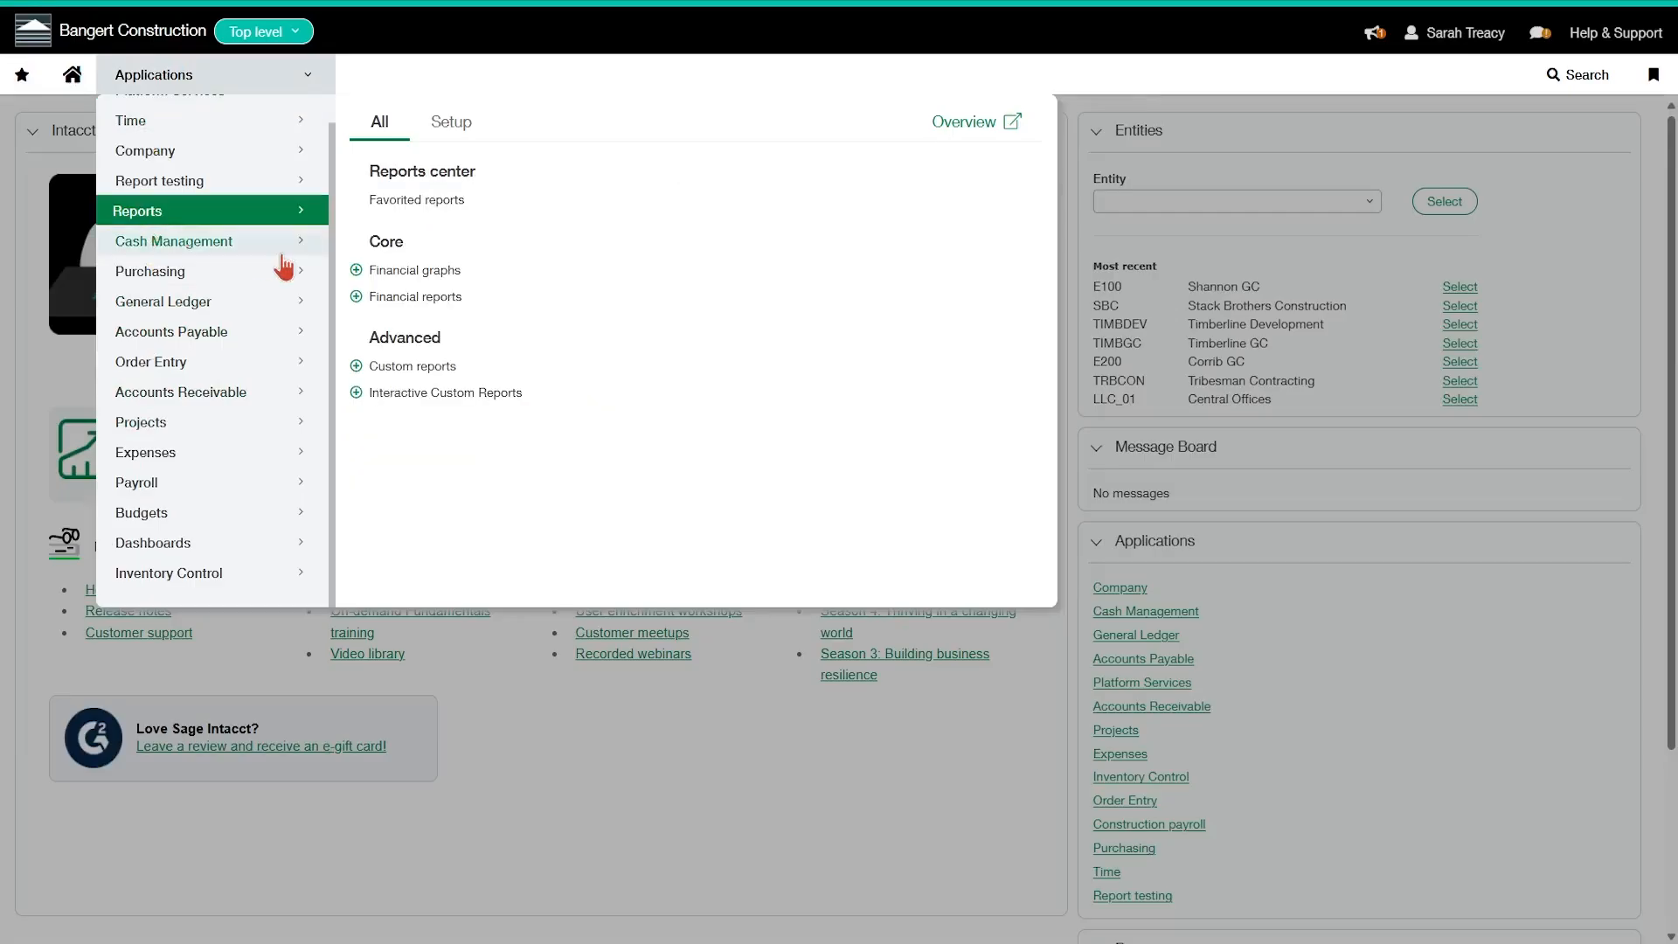
left_click(413, 294)
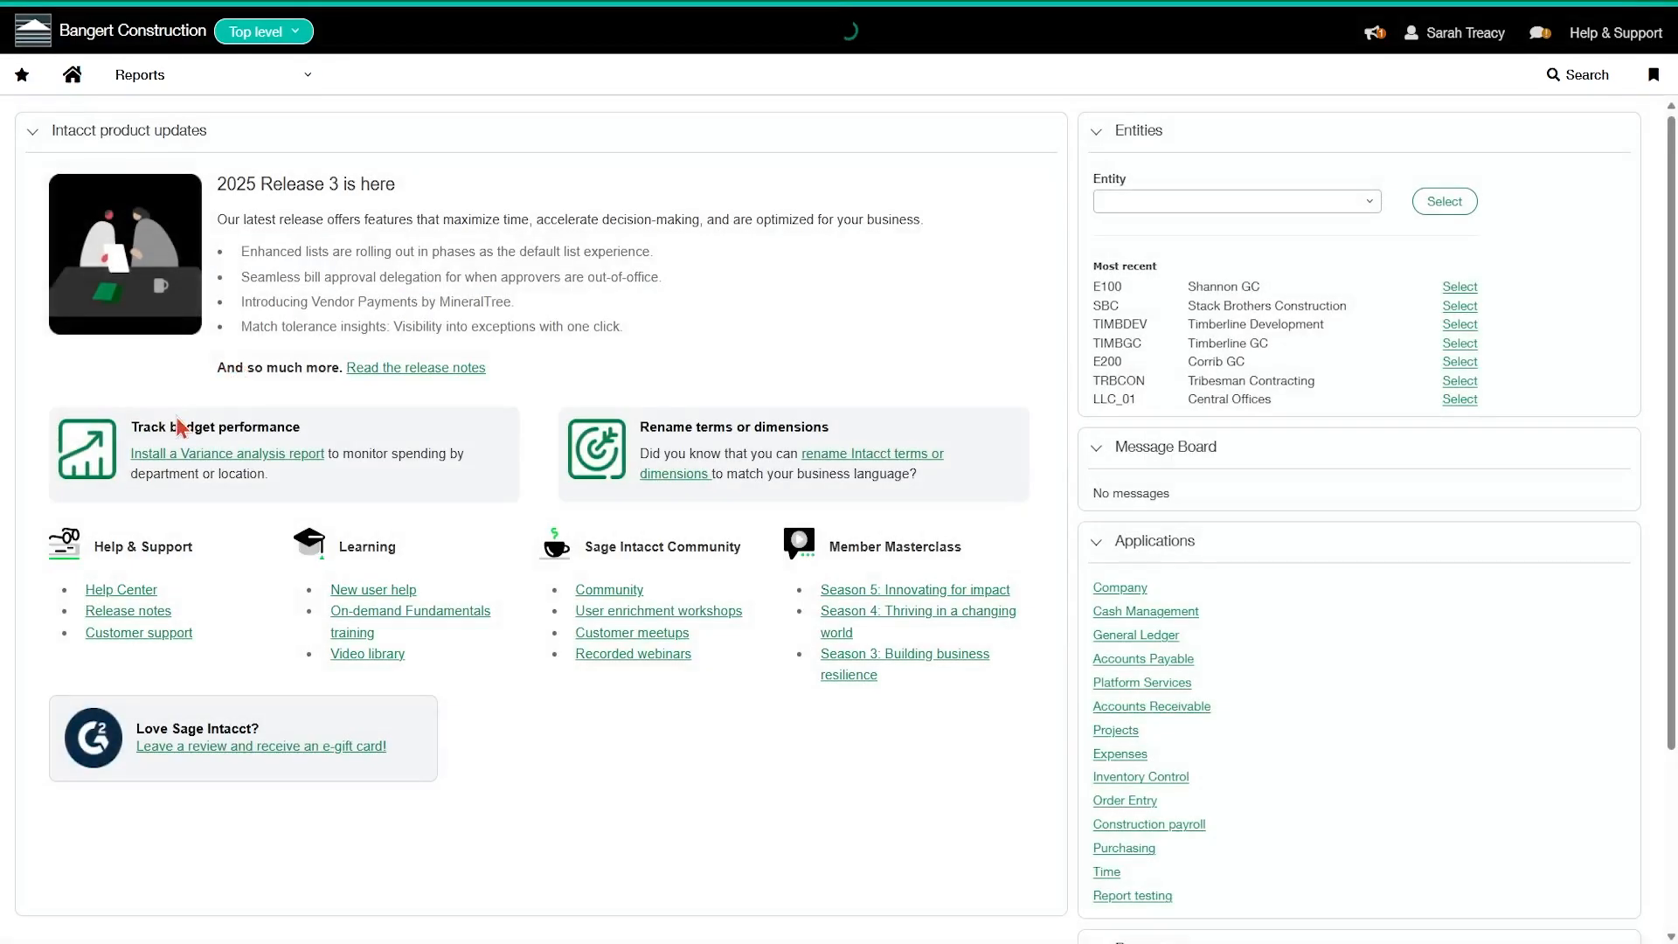
Step: Run the Project Overview financial report in HTML as of 08.18.25 without a project filter
scroll(176, 417, "down", 5)
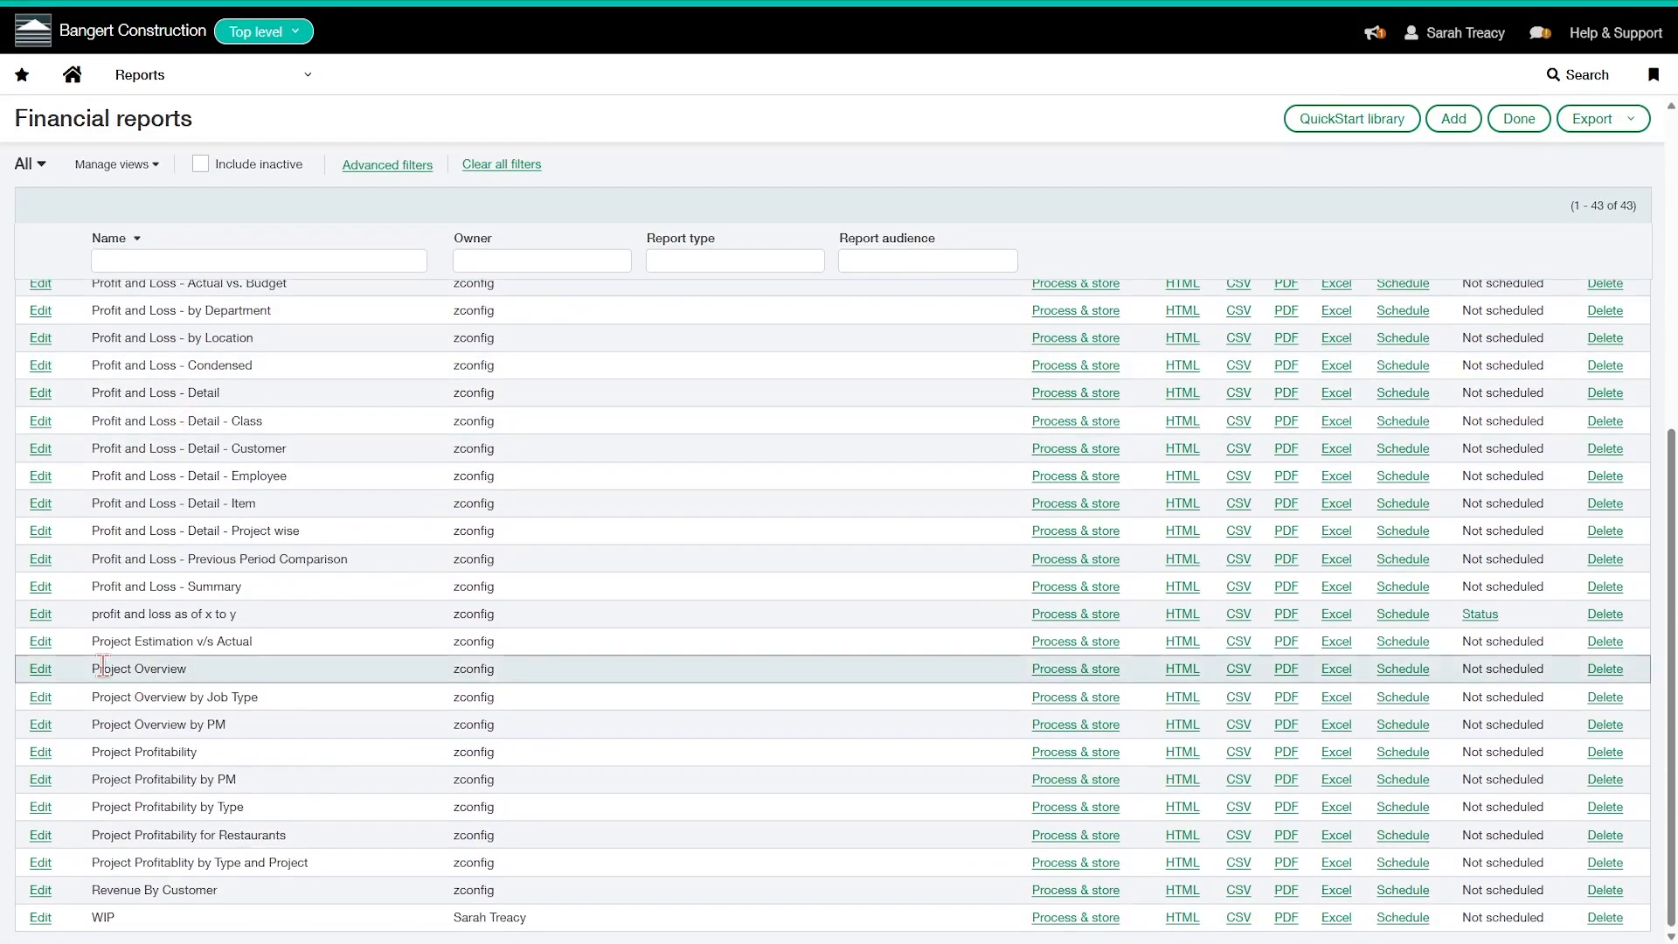
left_click(1181, 674)
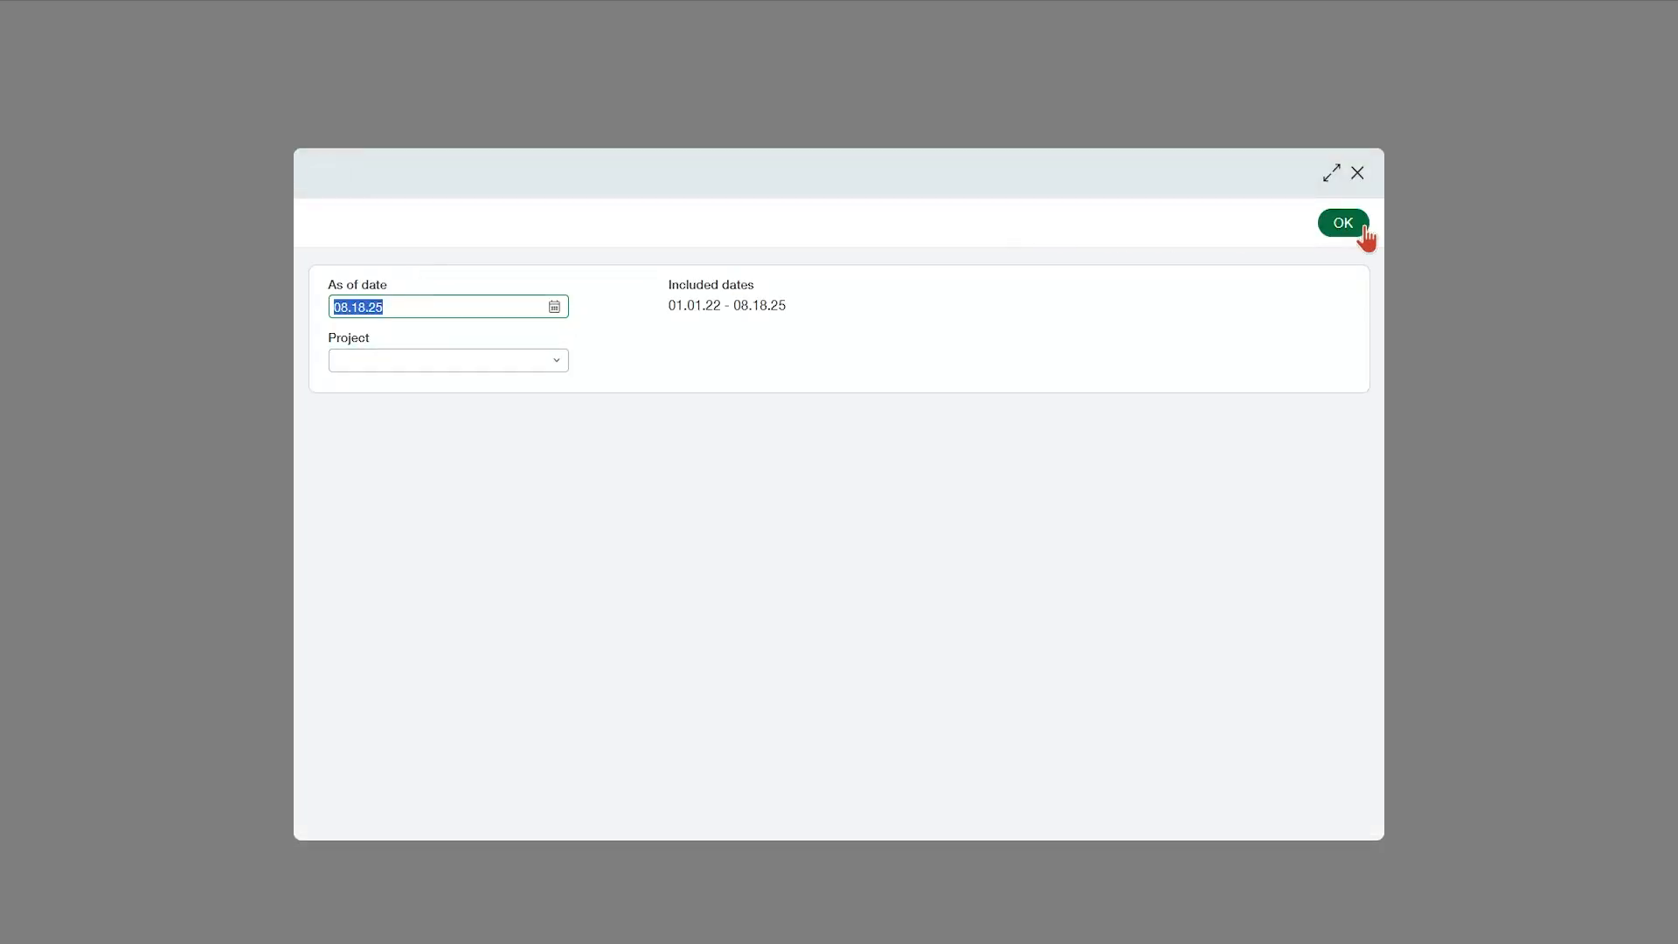
left_click(1364, 229)
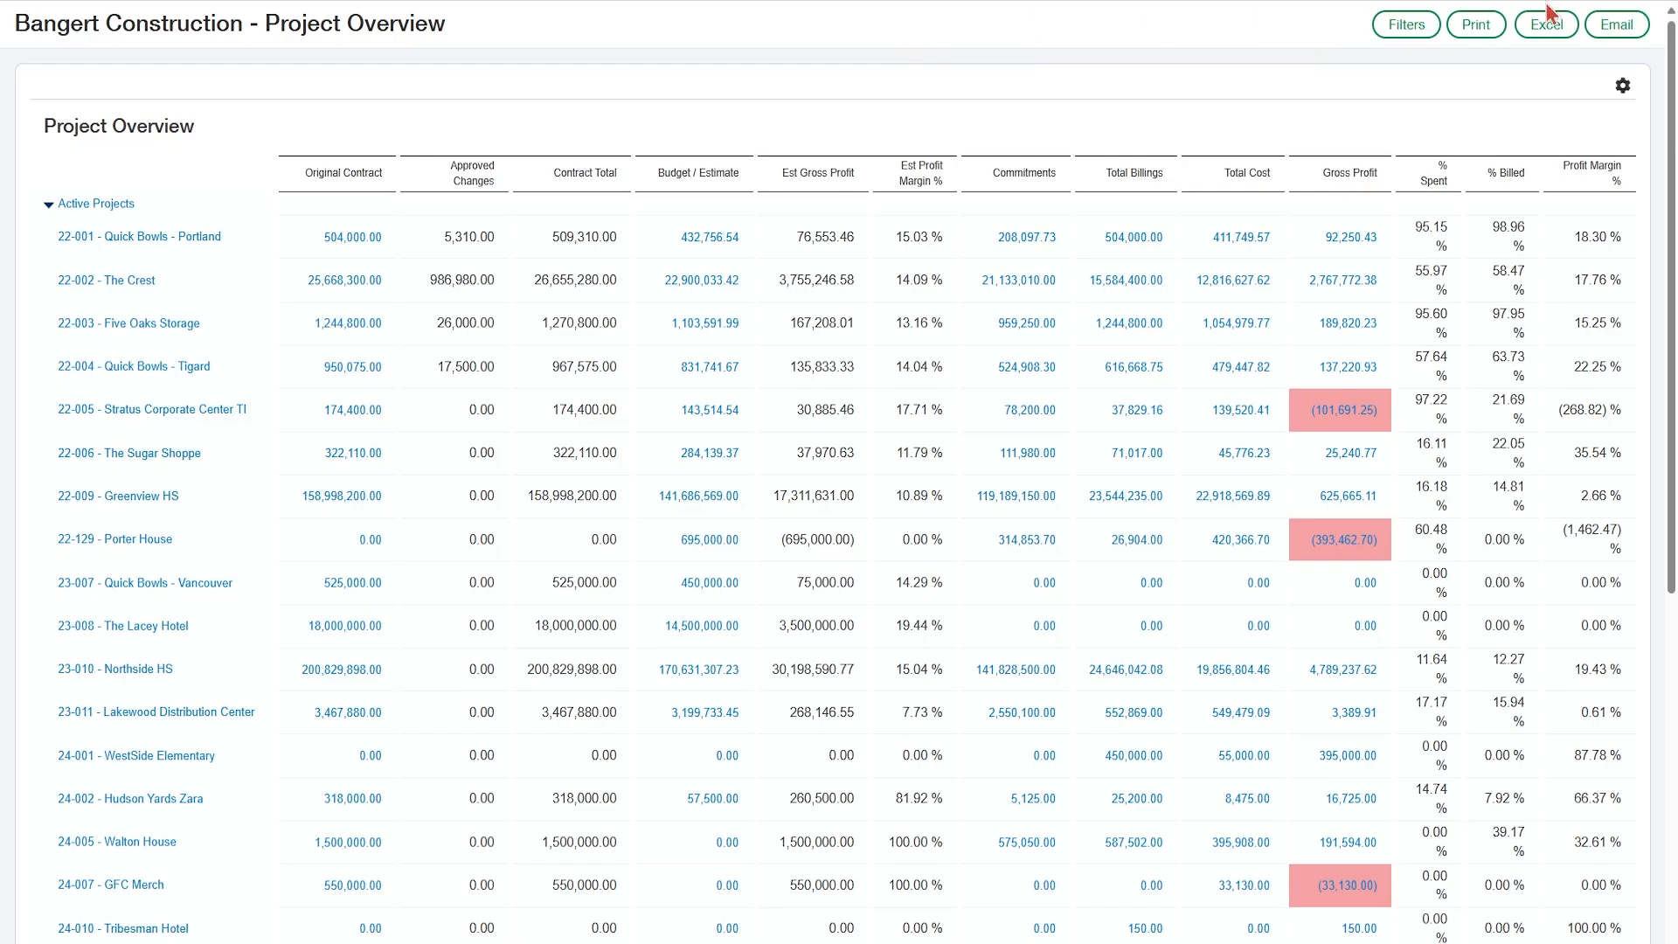
Step: Close the Project Overview report and return to the application's home page
mouse_move(1337, 4)
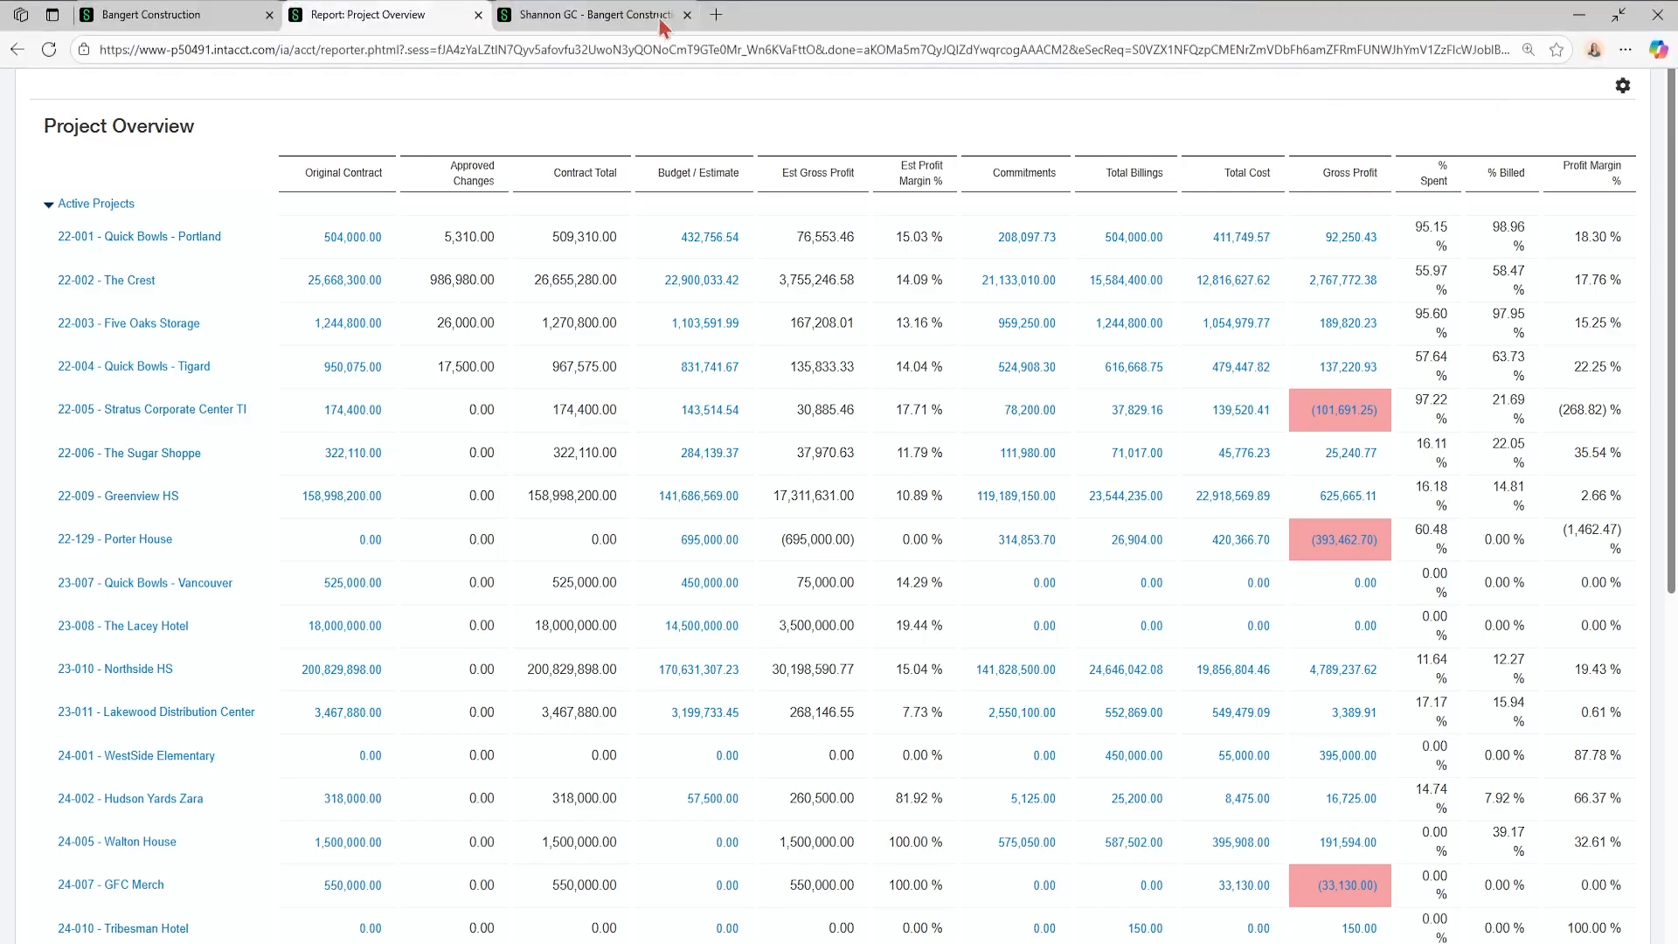
left_click(478, 15)
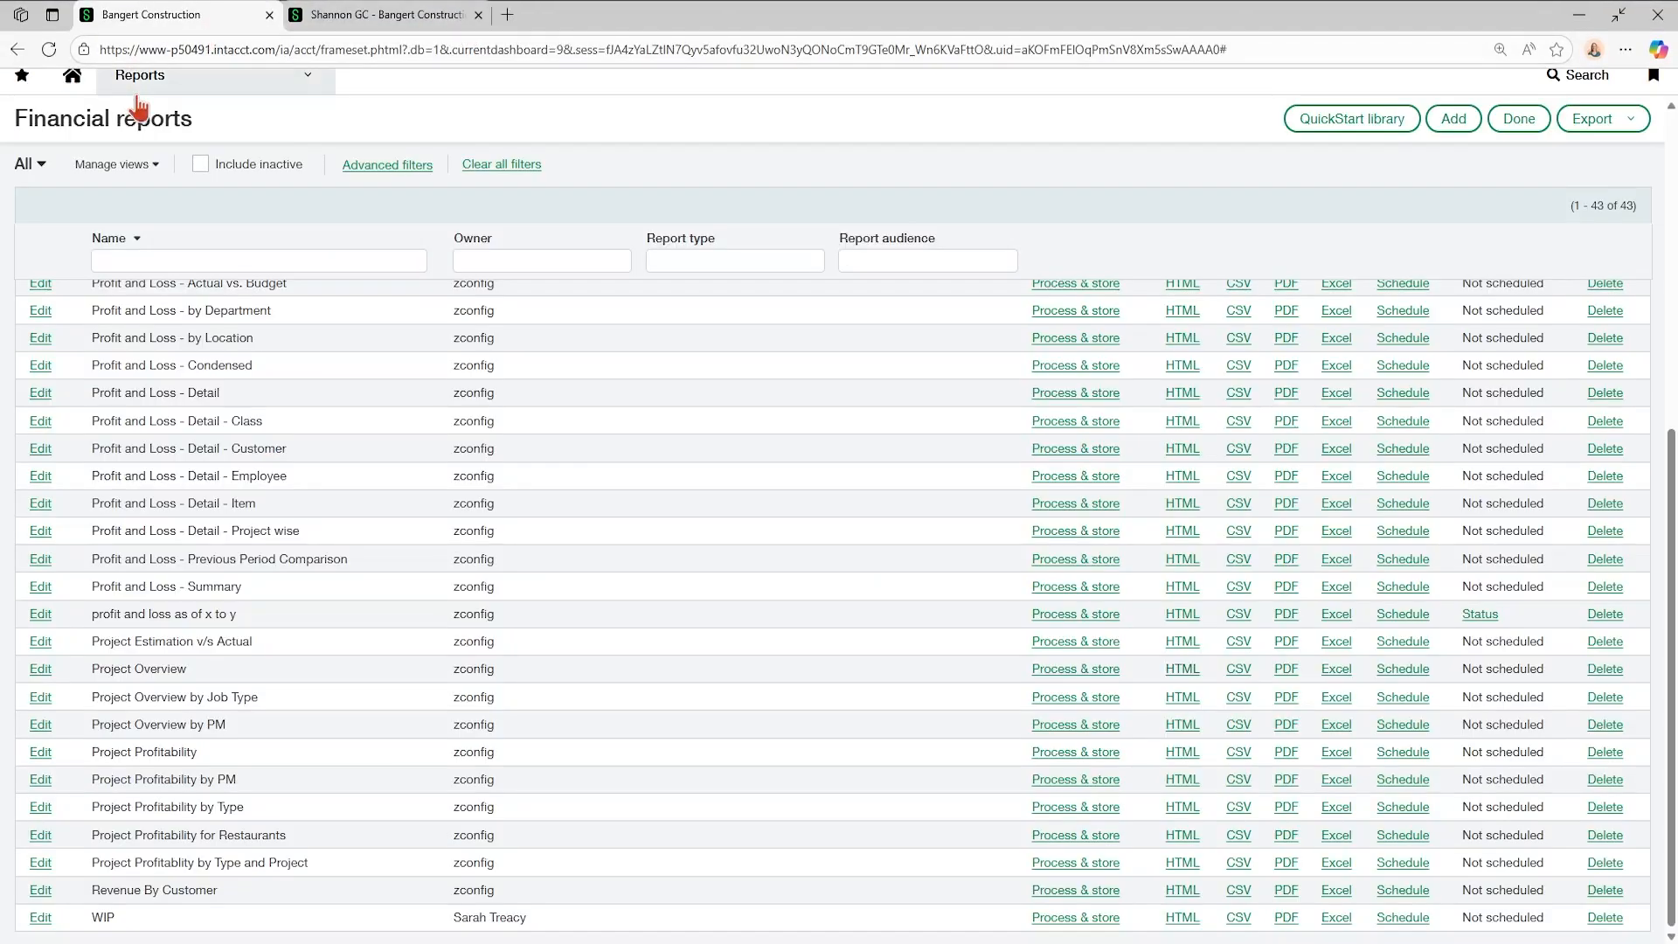
left_click(233, 256)
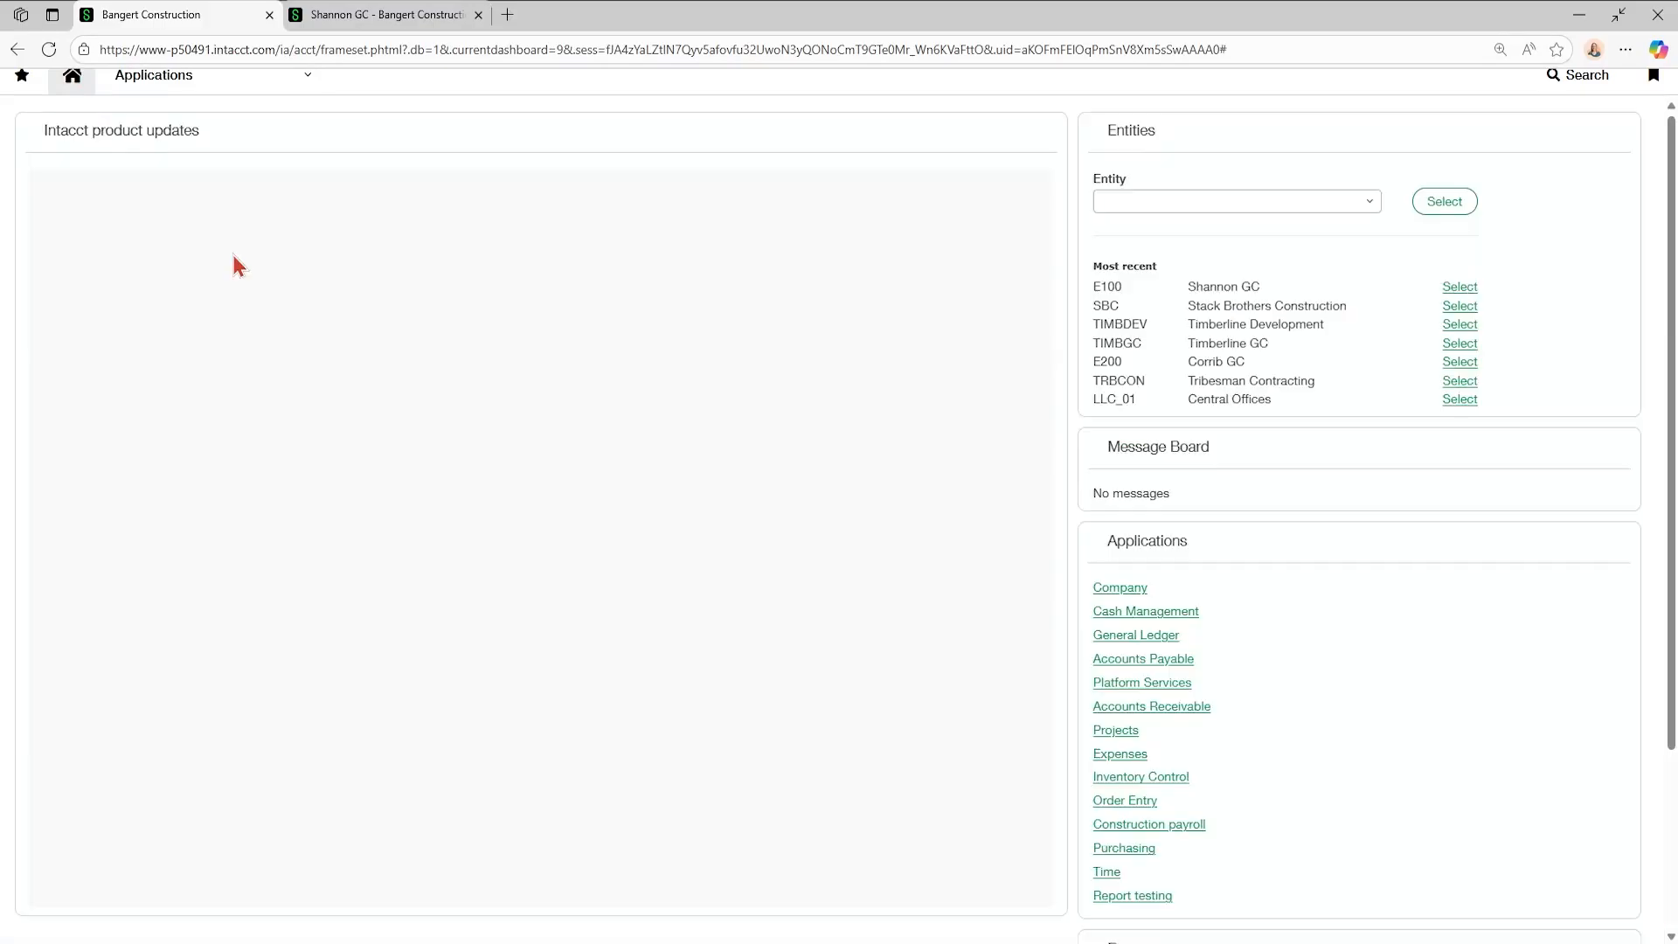